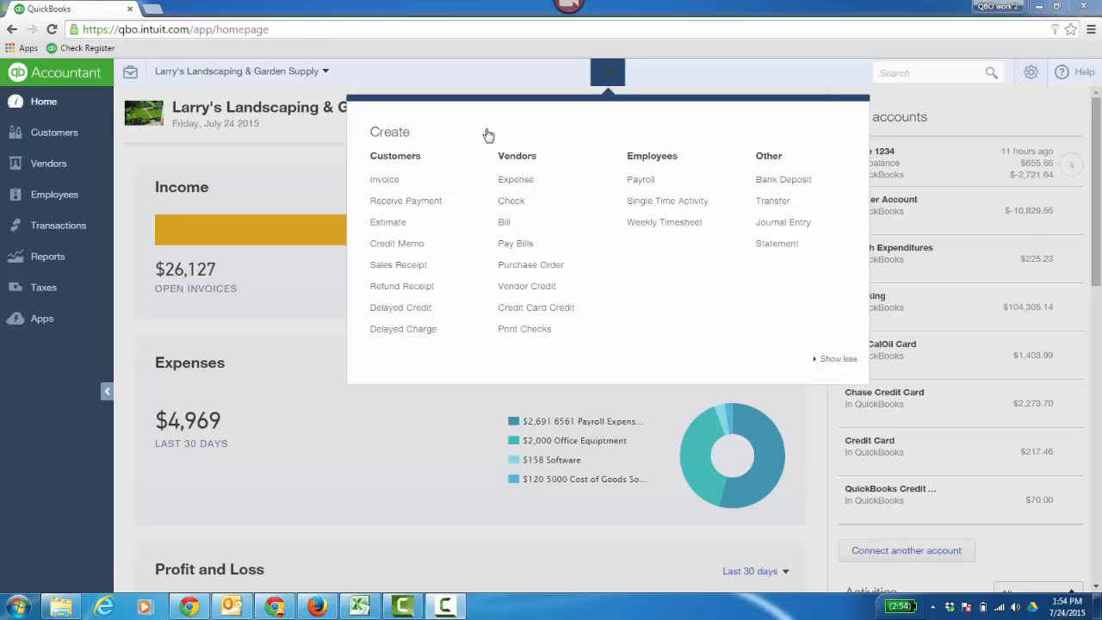
- Close the list of new transaction types and open the Sales transactions page
{"action": "left_click", "coordinate": [609, 74]}
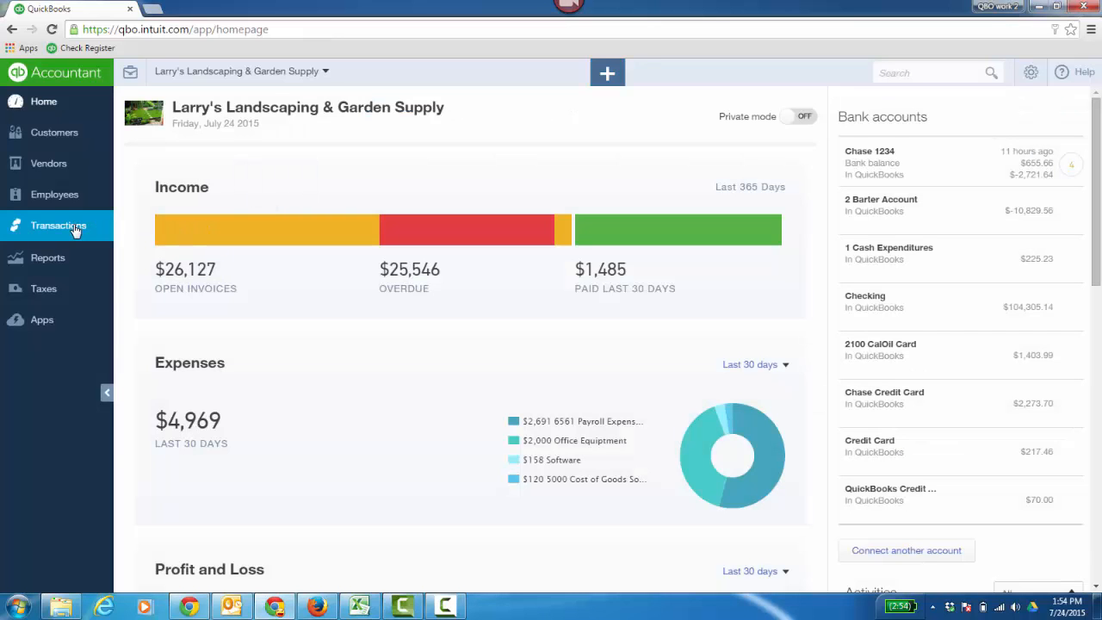
{"action": "left_click", "coordinate": [81, 229]}
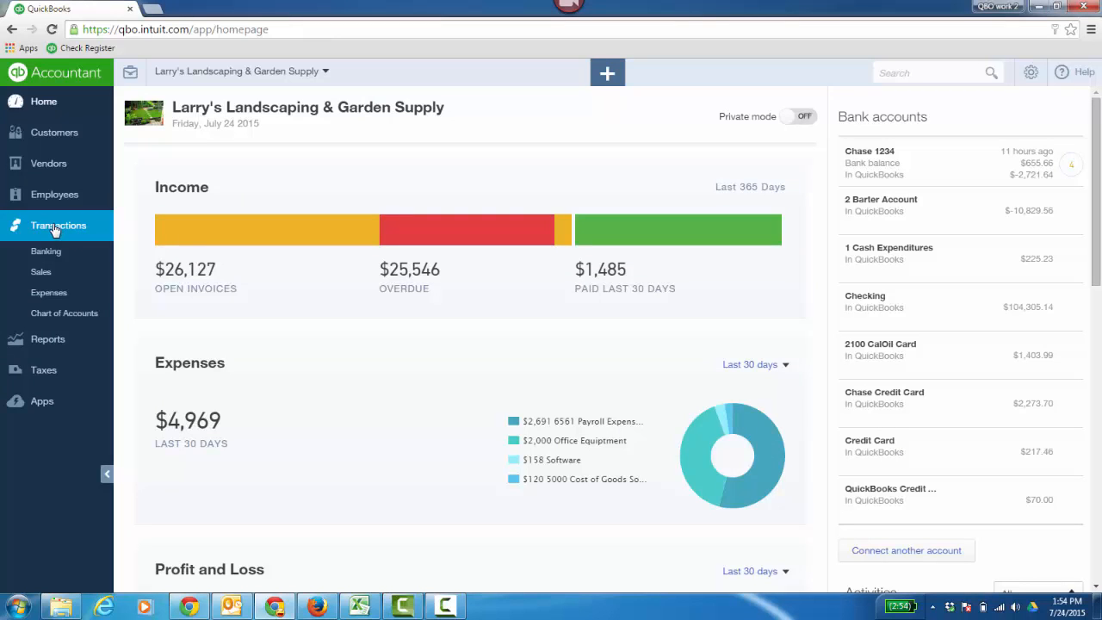
{"action": "left_click", "coordinate": [42, 273]}
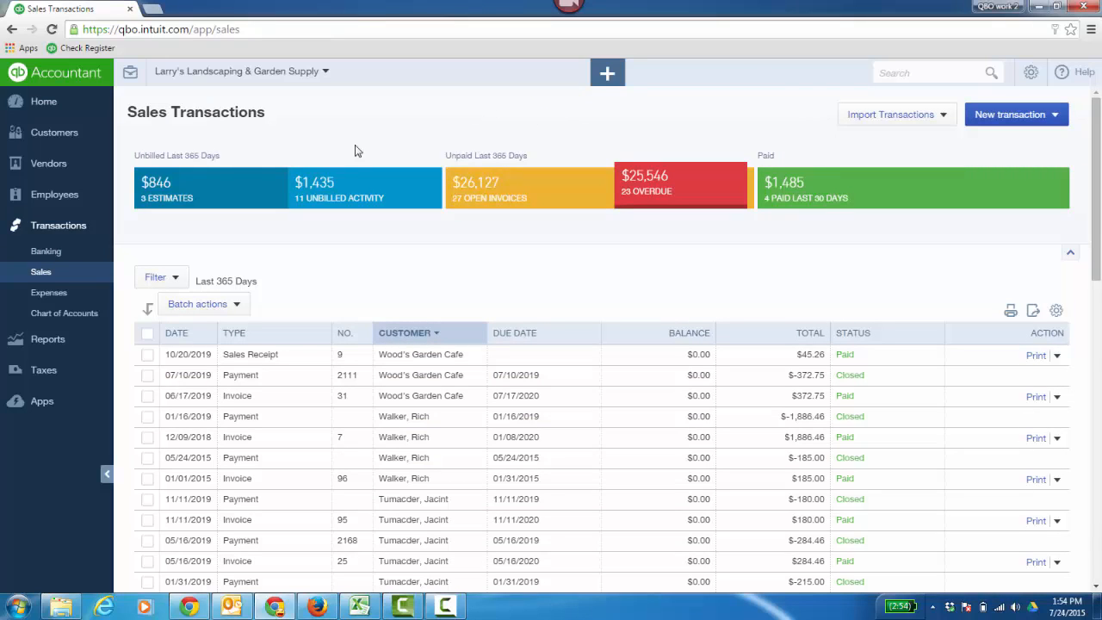
- Review the estimates, unbilled activity, open invoices and overdue invoices in turn, and clear the filter to show all sales transactions
{"action": "left_click", "coordinate": [224, 194]}
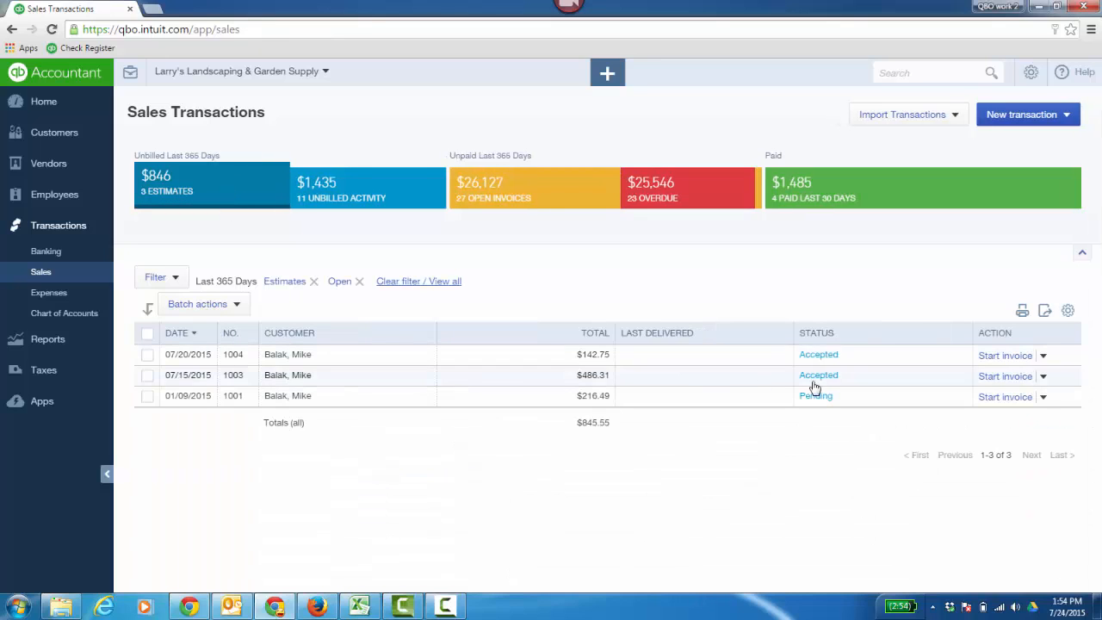
{"action": "left_click", "coordinate": [342, 205]}
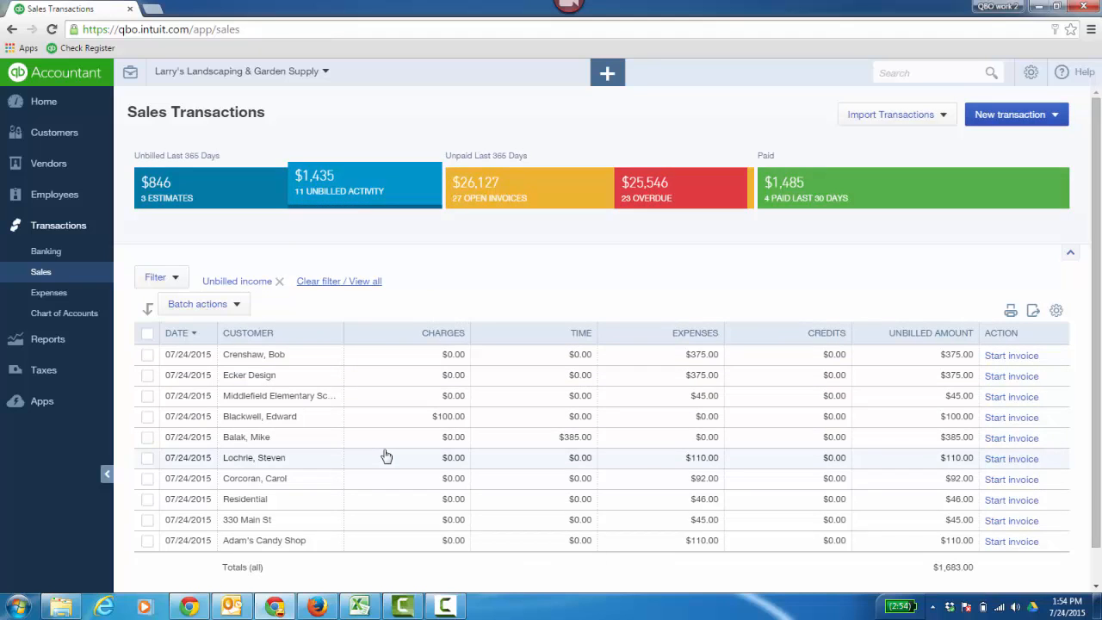
{"action": "left_click", "coordinate": [528, 192]}
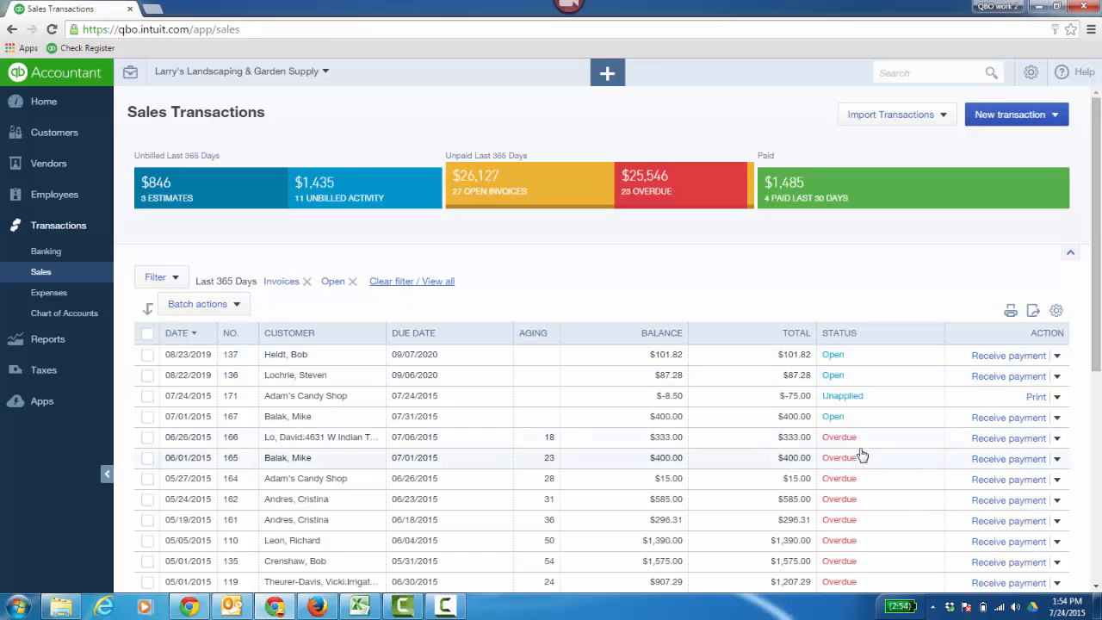
{"action": "left_click", "coordinate": [671, 192]}
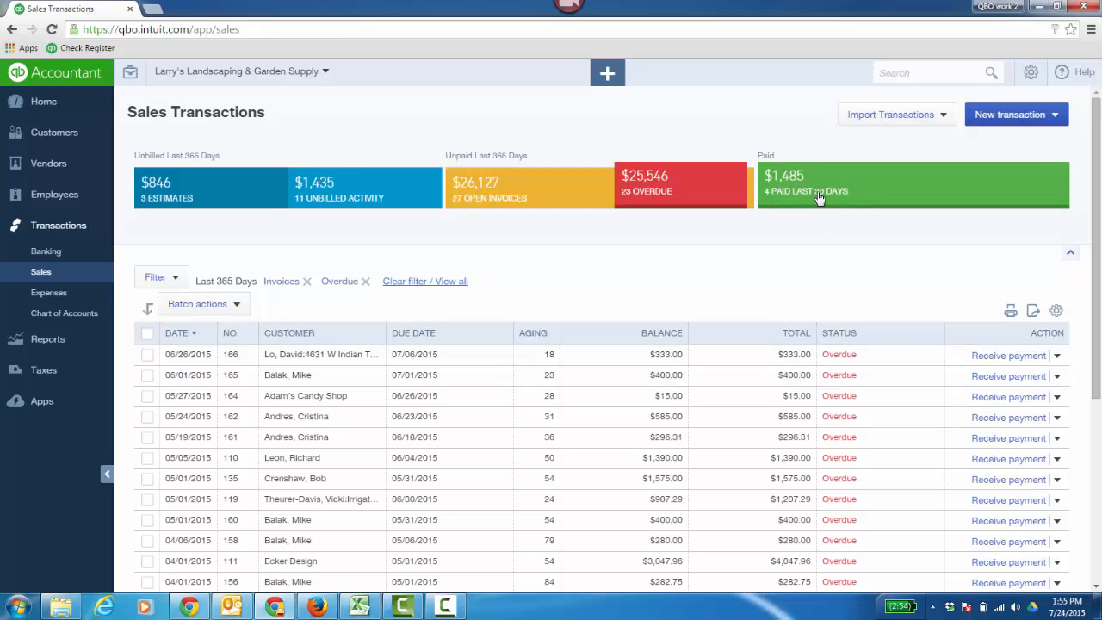
{"action": "left_click", "coordinate": [415, 281]}
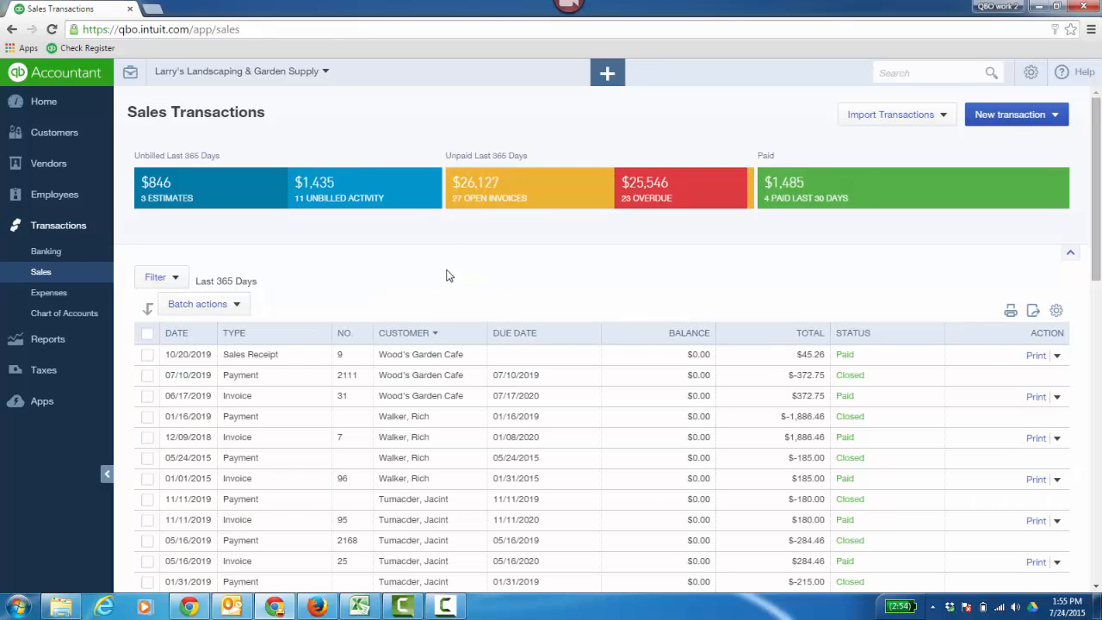
- Examine the sales list's filter choices for transaction type, status and customer without applying any of them
{"action": "left_click", "coordinate": [176, 281]}
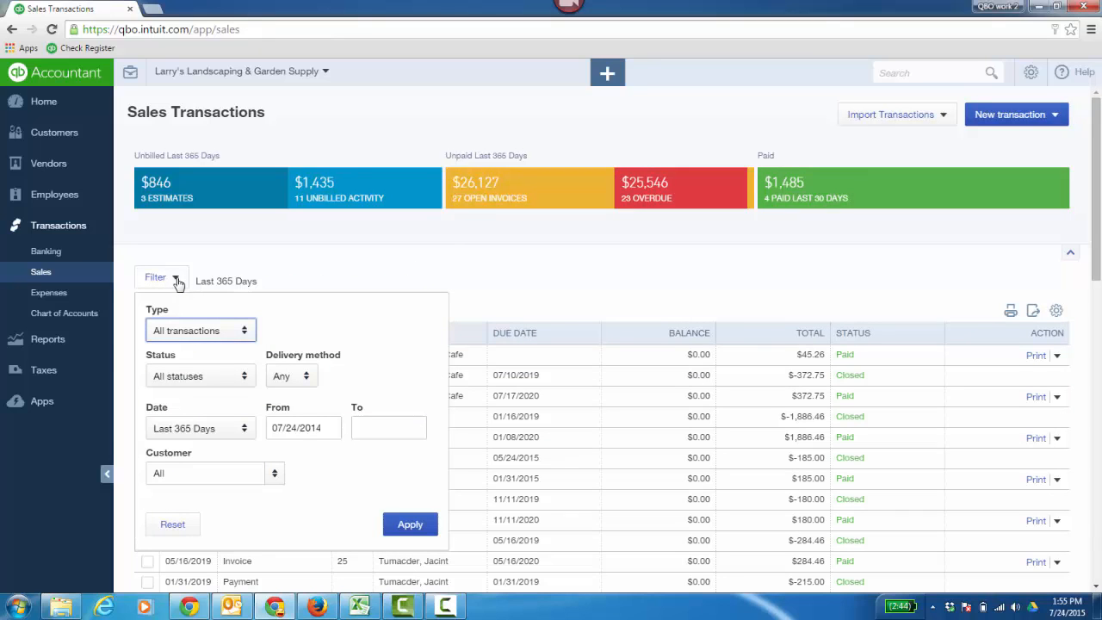
{"action": "left_click", "coordinate": [245, 335]}
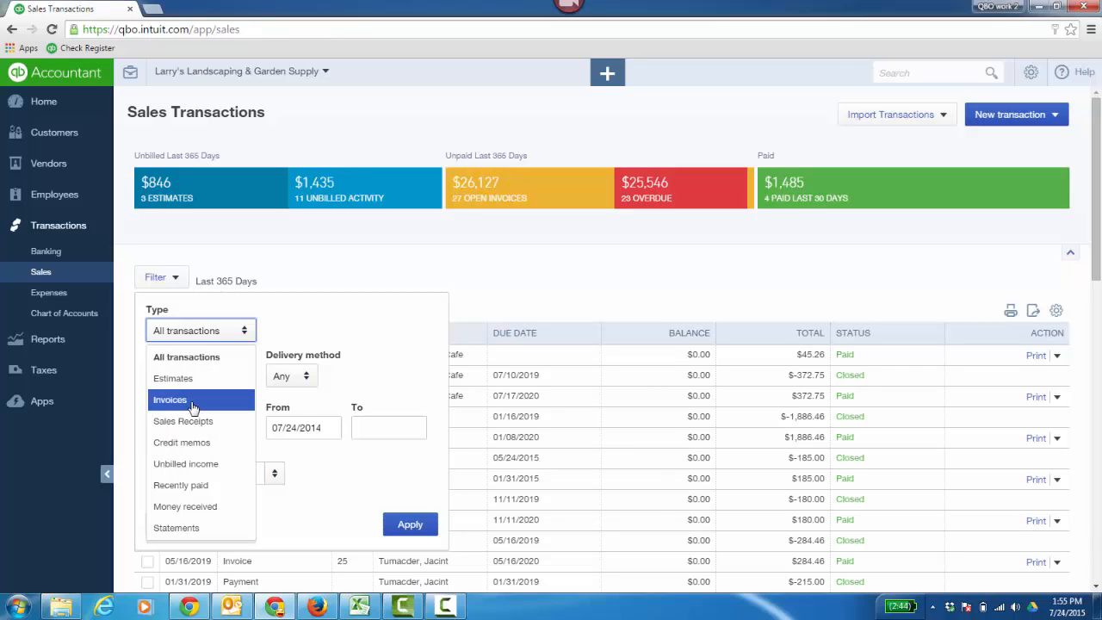
{"action": "left_click", "coordinate": [369, 329]}
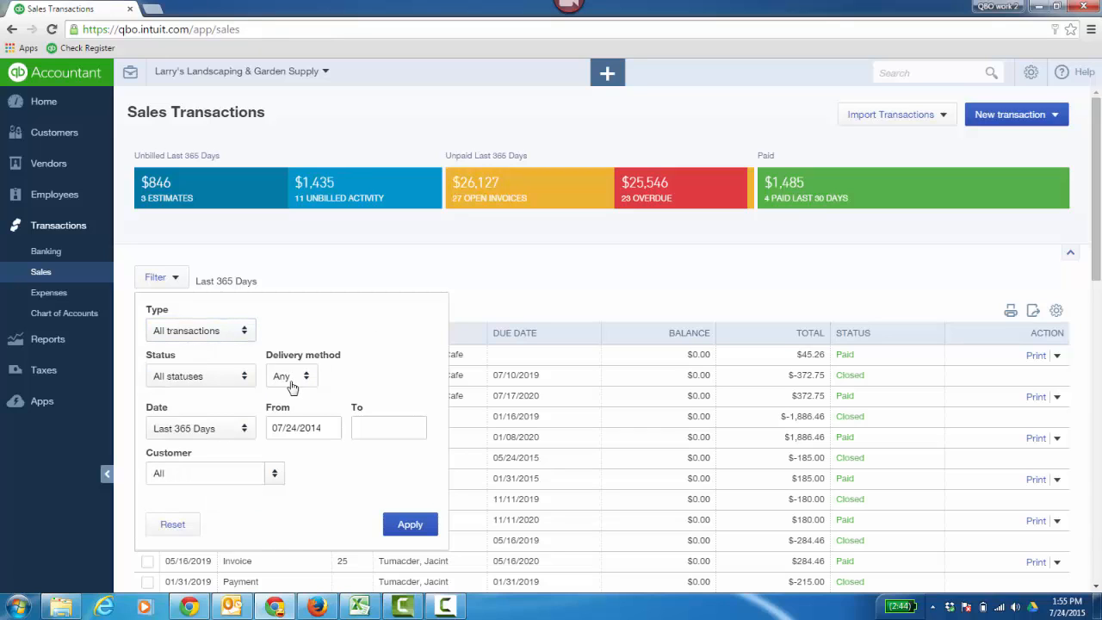
{"action": "left_click", "coordinate": [236, 382]}
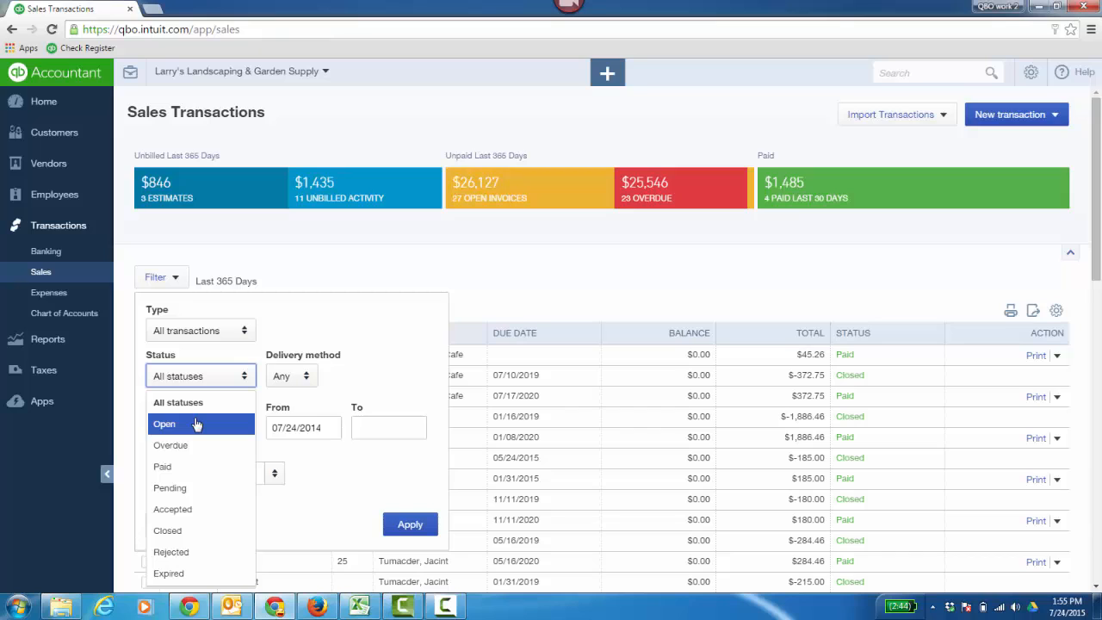
{"action": "left_click", "coordinate": [370, 328]}
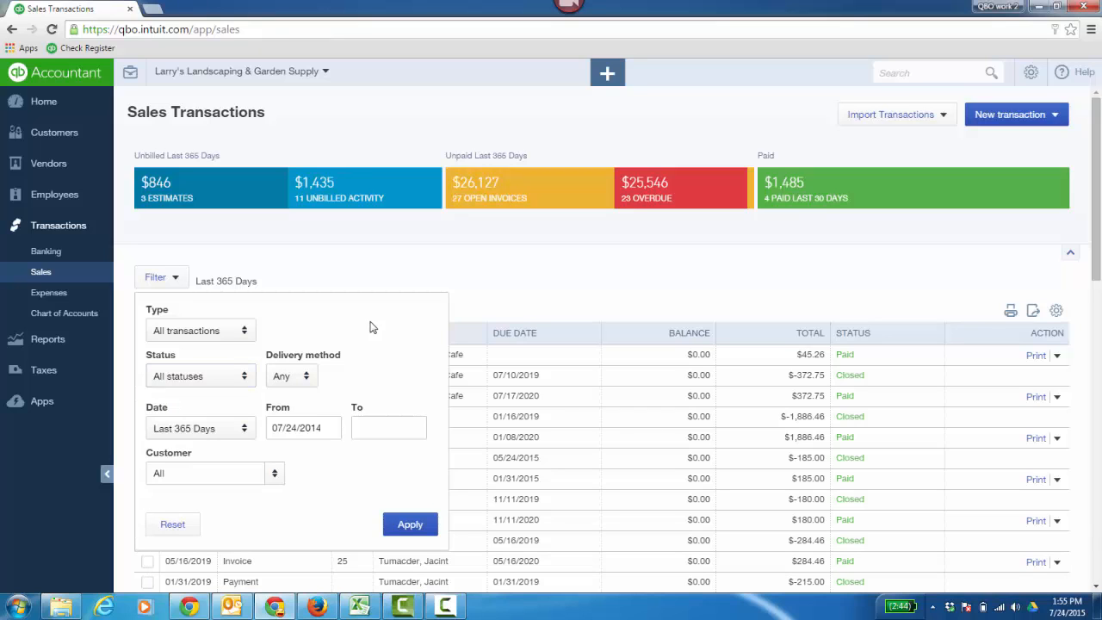
{"action": "left_click", "coordinate": [273, 479]}
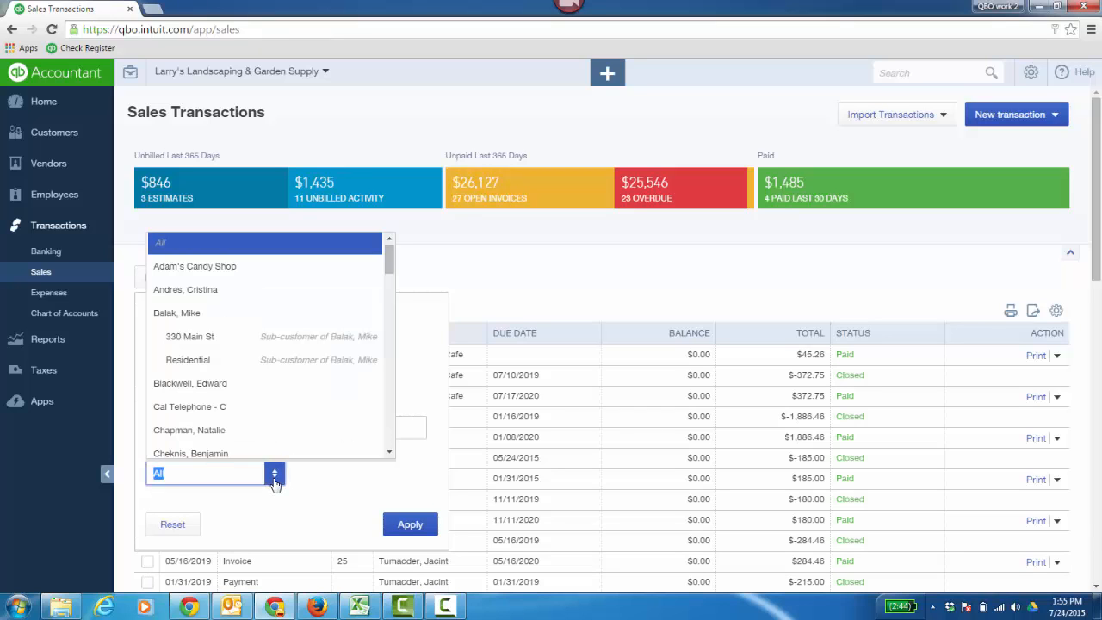
{"action": "left_click", "coordinate": [419, 337]}
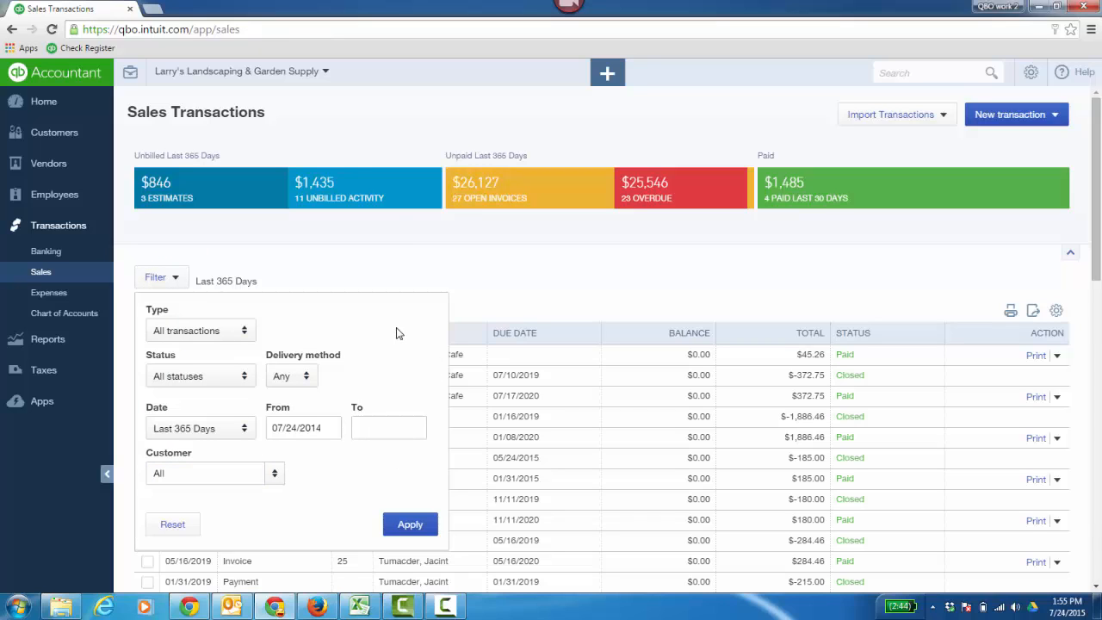
{"action": "left_click", "coordinate": [383, 270]}
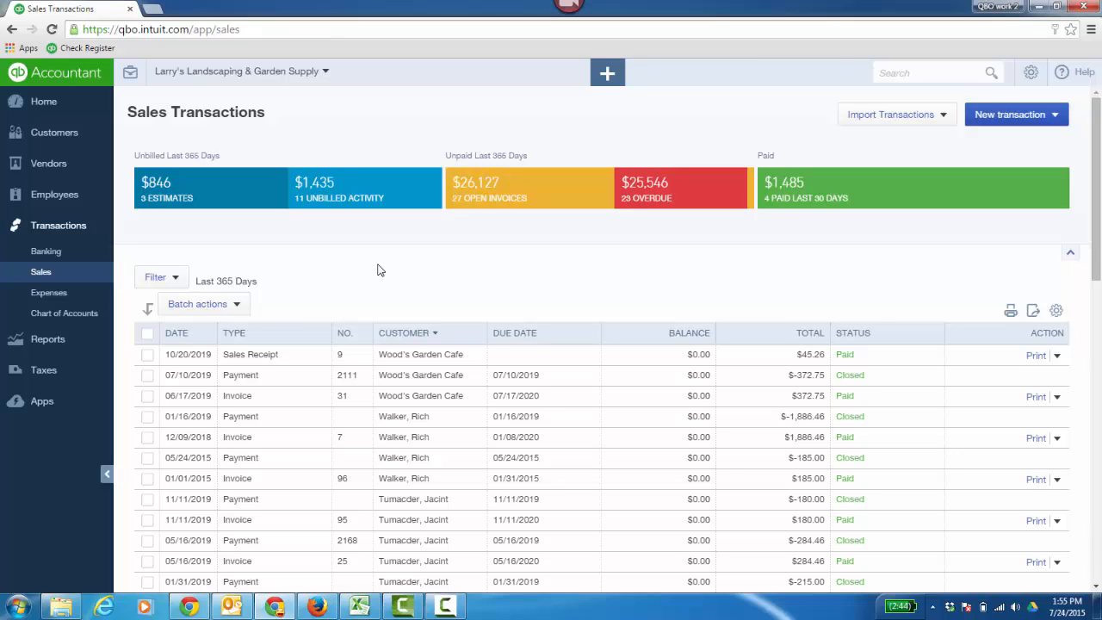
- Start a delayed charge for Adam's Candy Shop and set the first line's service date to 7/24/2015
{"action": "left_click", "coordinate": [1057, 117]}
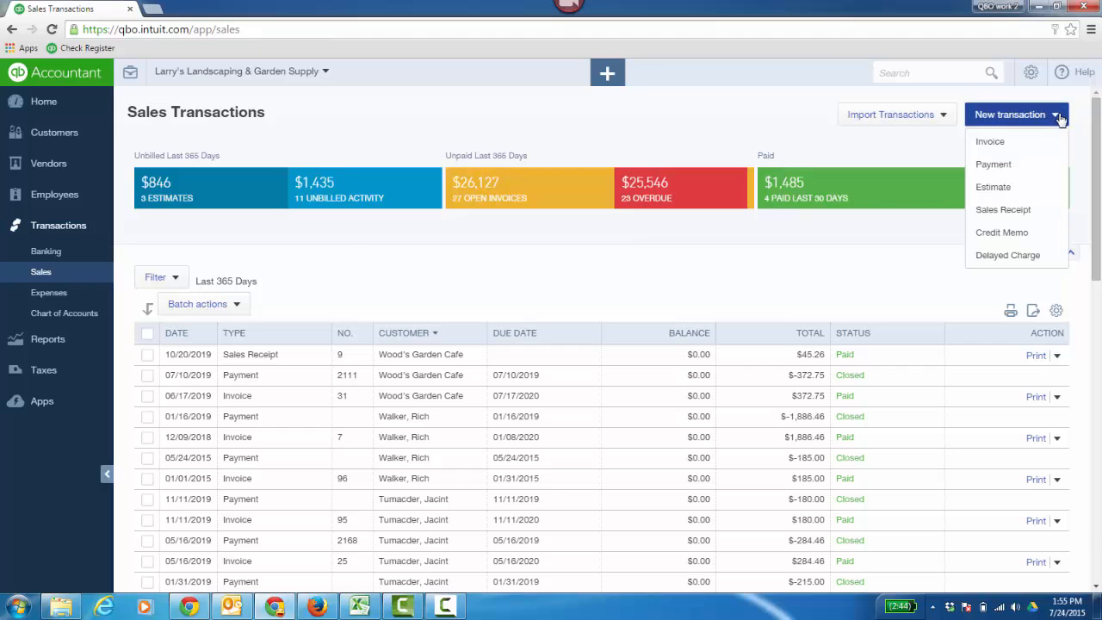
{"action": "left_click", "coordinate": [1001, 258]}
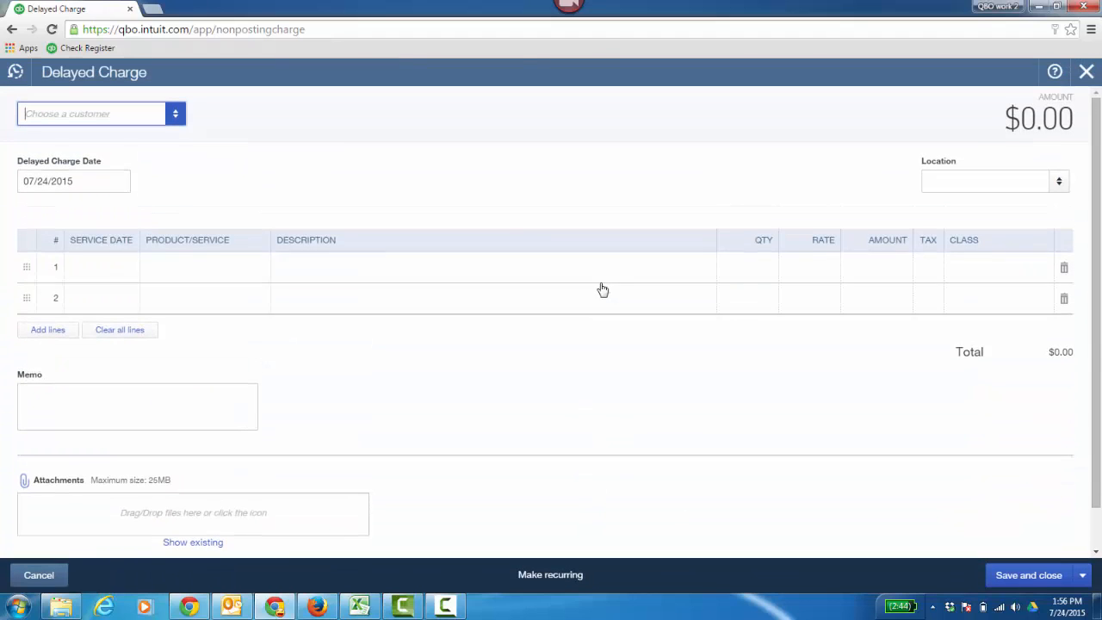
{"action": "left_click", "coordinate": [175, 125]}
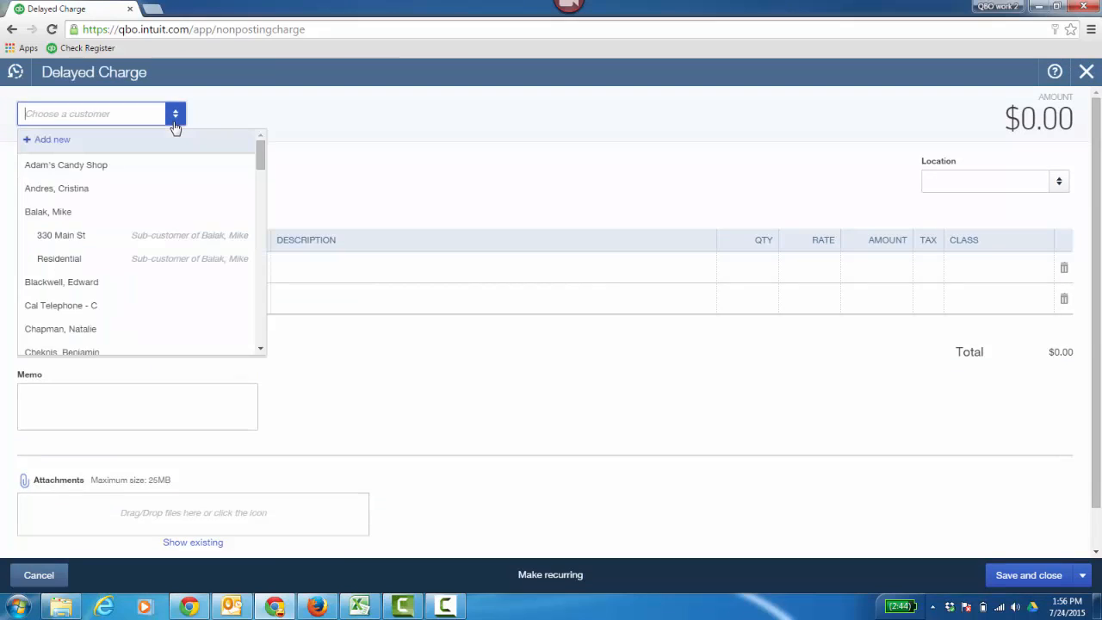
{"action": "left_click", "coordinate": [111, 168]}
{"action": "left_click", "coordinate": [123, 272]}
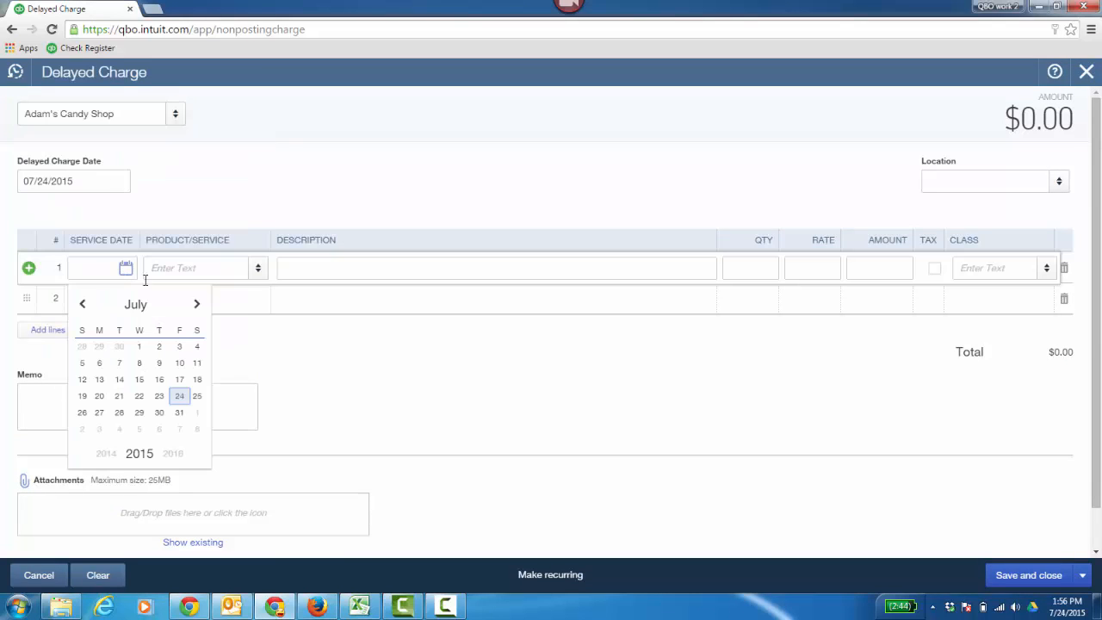
{"action": "left_click", "coordinate": [178, 395]}
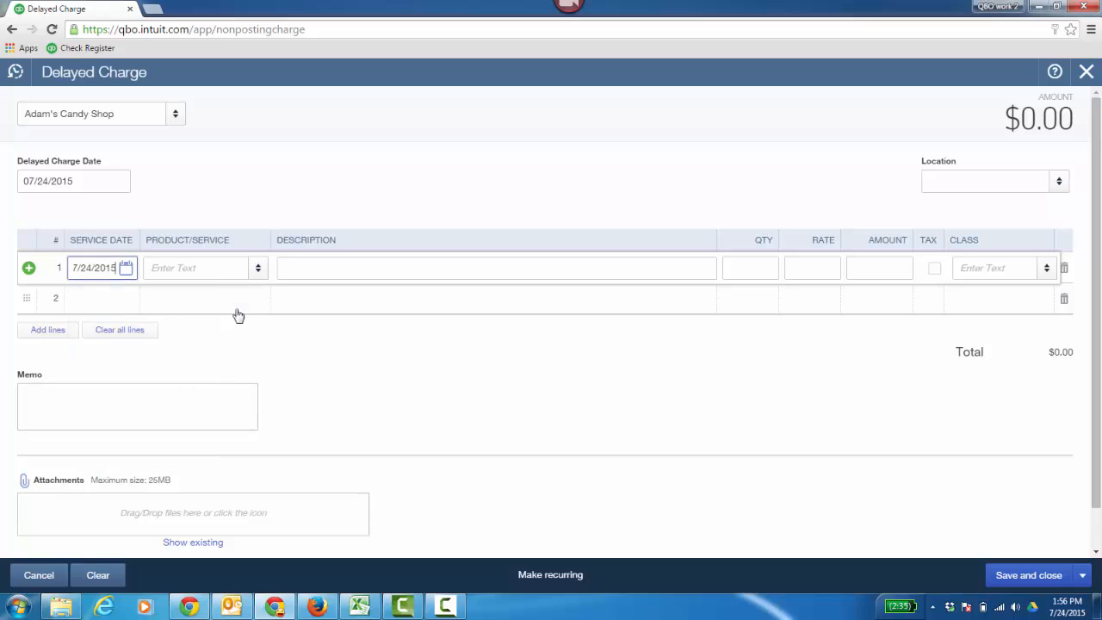
- Fill the charge line with the Gardening service, quantity 2 and rate 15, save it, and show the unbilled activity
{"action": "left_click", "coordinate": [258, 269]}
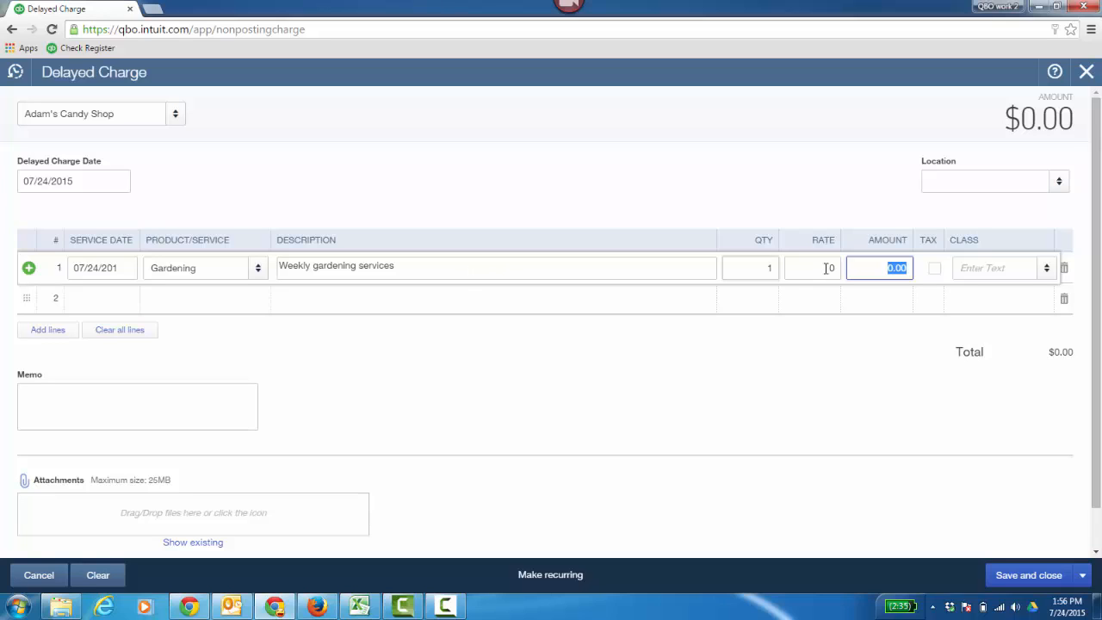
{"action": "left_click", "coordinate": [755, 272]}
{"action": "type", "text": "2"}
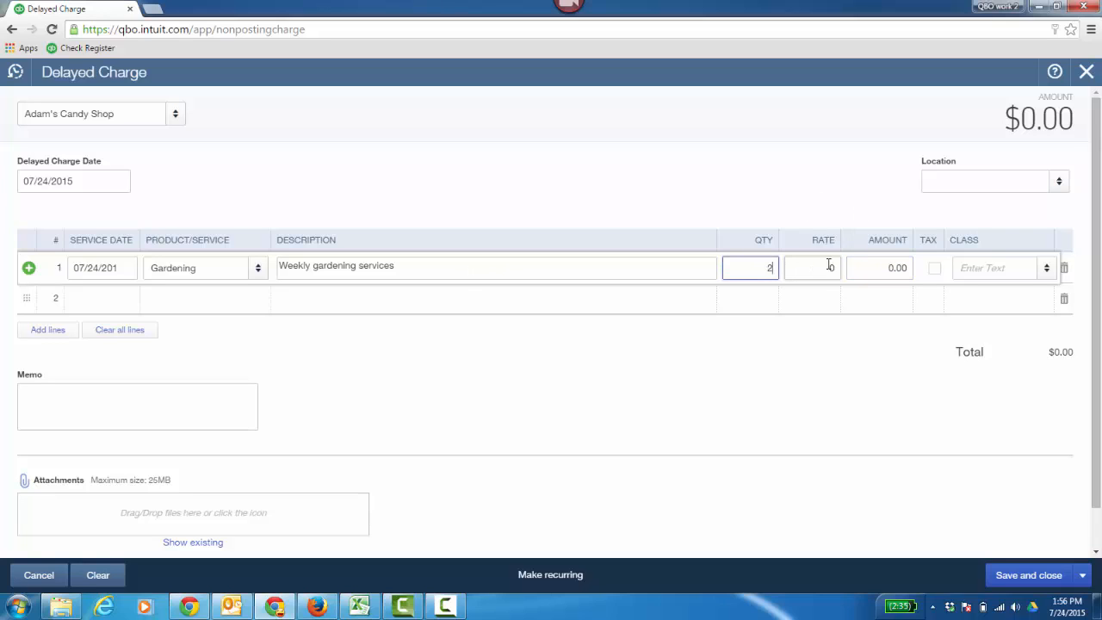
{"action": "key", "text": "Tab"}
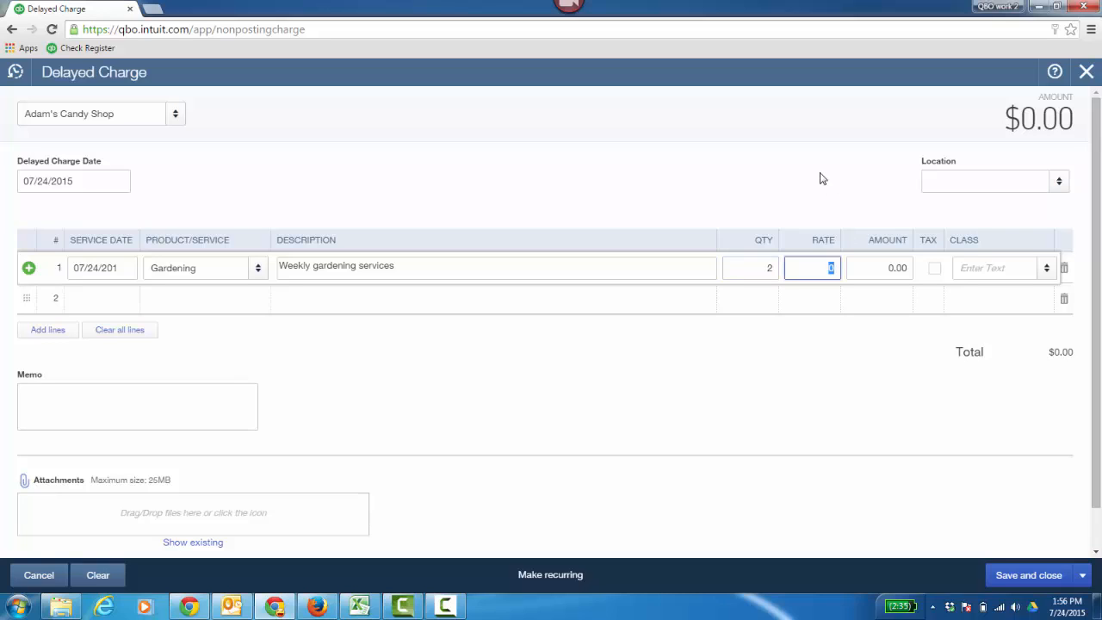
{"action": "type", "text": "15"}
{"action": "key", "text": "Tab"}
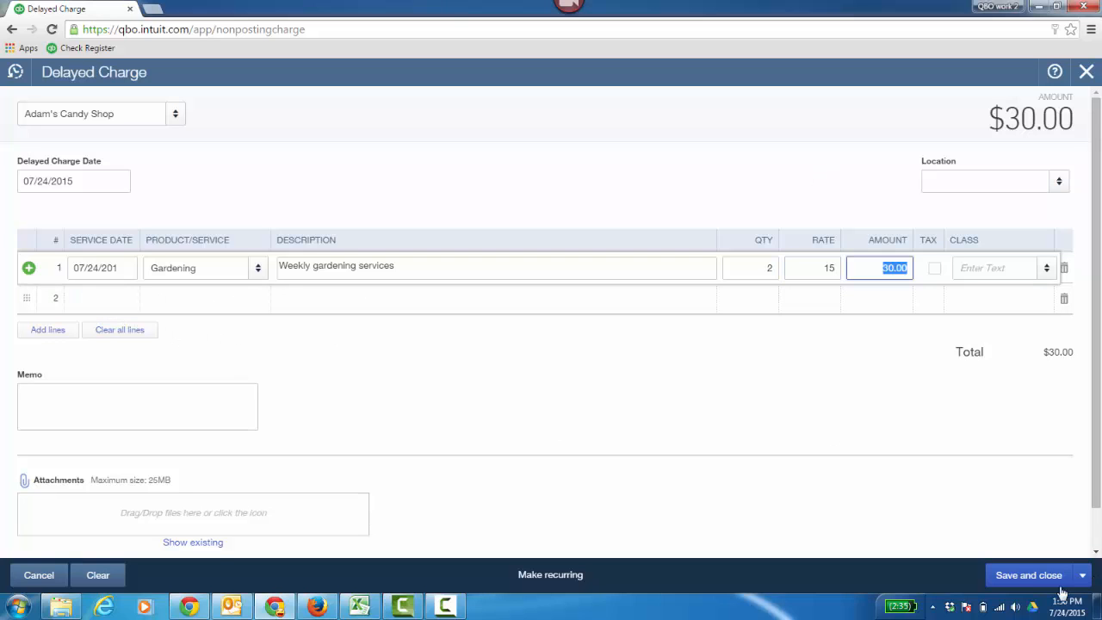
{"action": "left_click", "coordinate": [514, 225]}
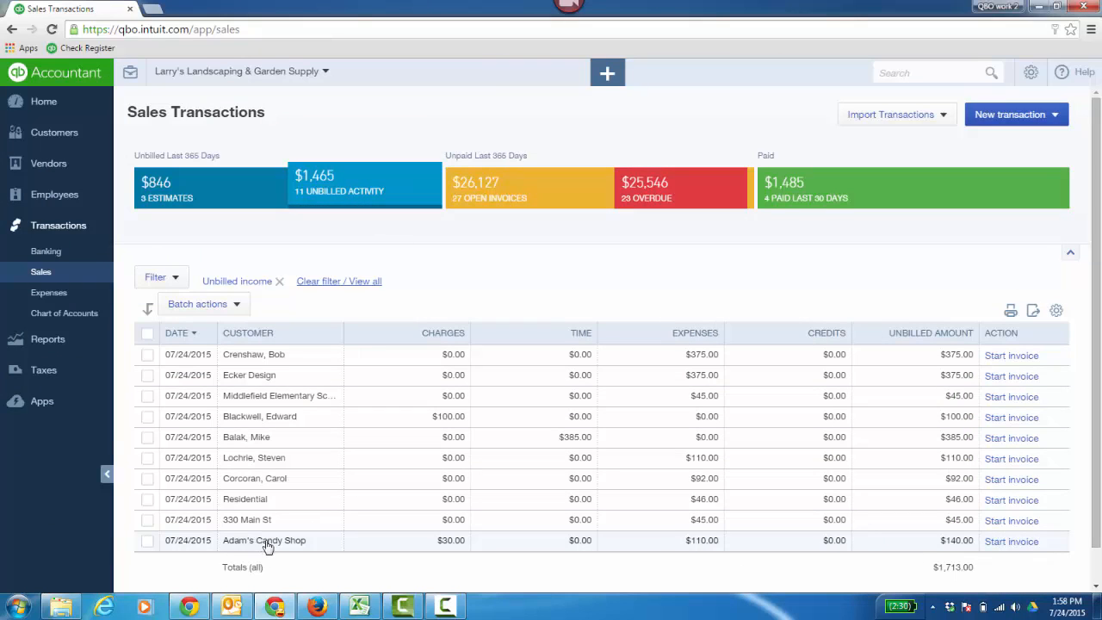
- Sort the unbilled activity by customer name and select the Adam's Candy Shop entry to check its charges and expenses
{"action": "left_click", "coordinate": [283, 336]}
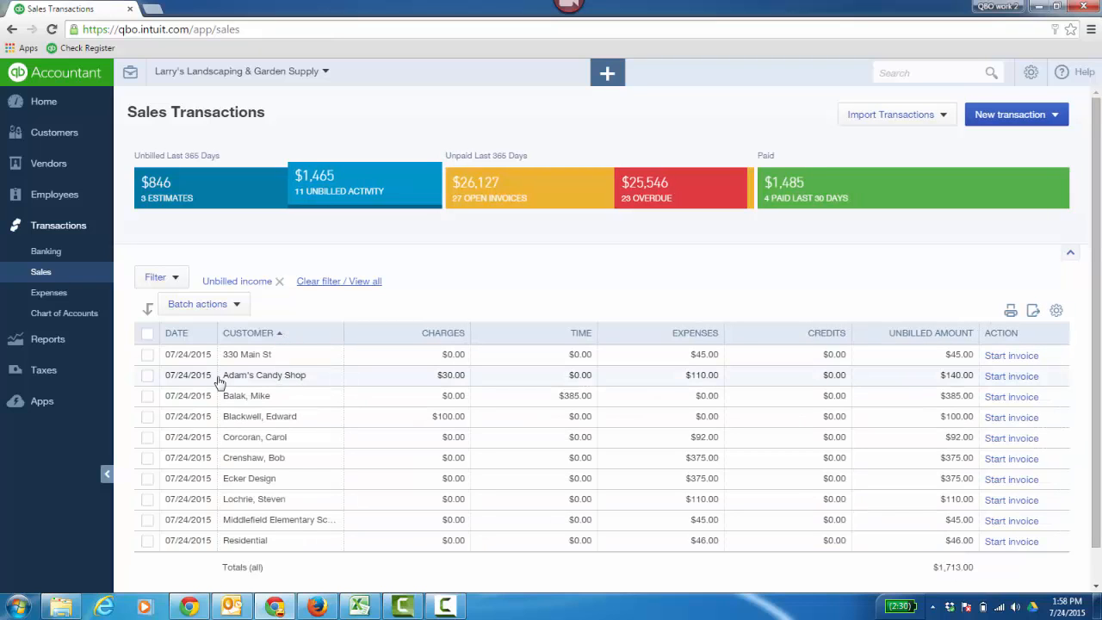
{"action": "left_click", "coordinate": [147, 376]}
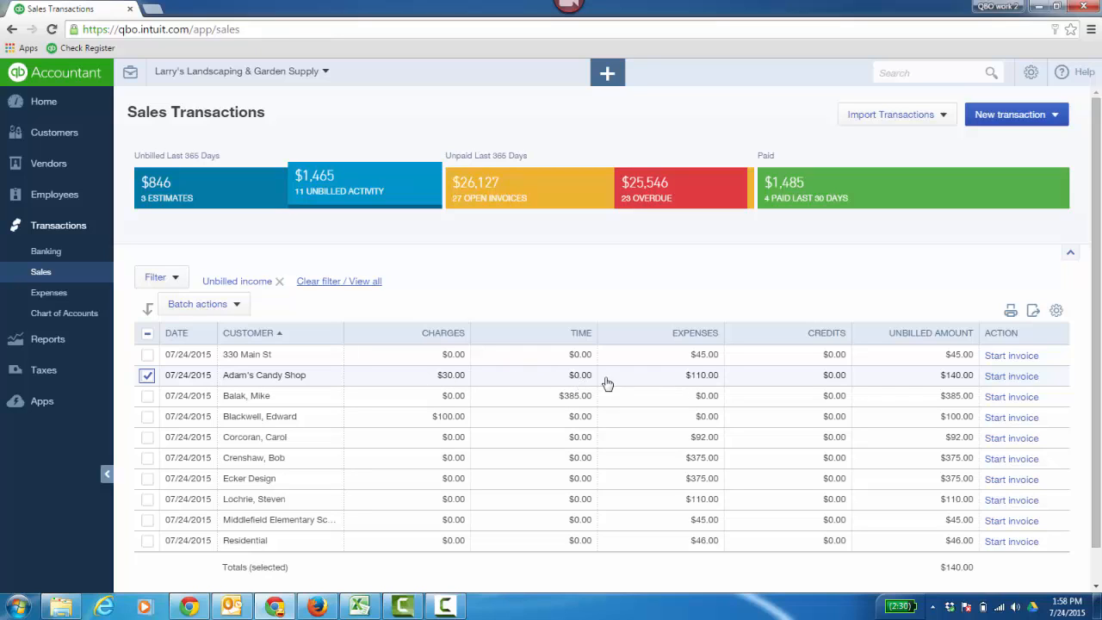
{"action": "left_click", "coordinate": [830, 383]}
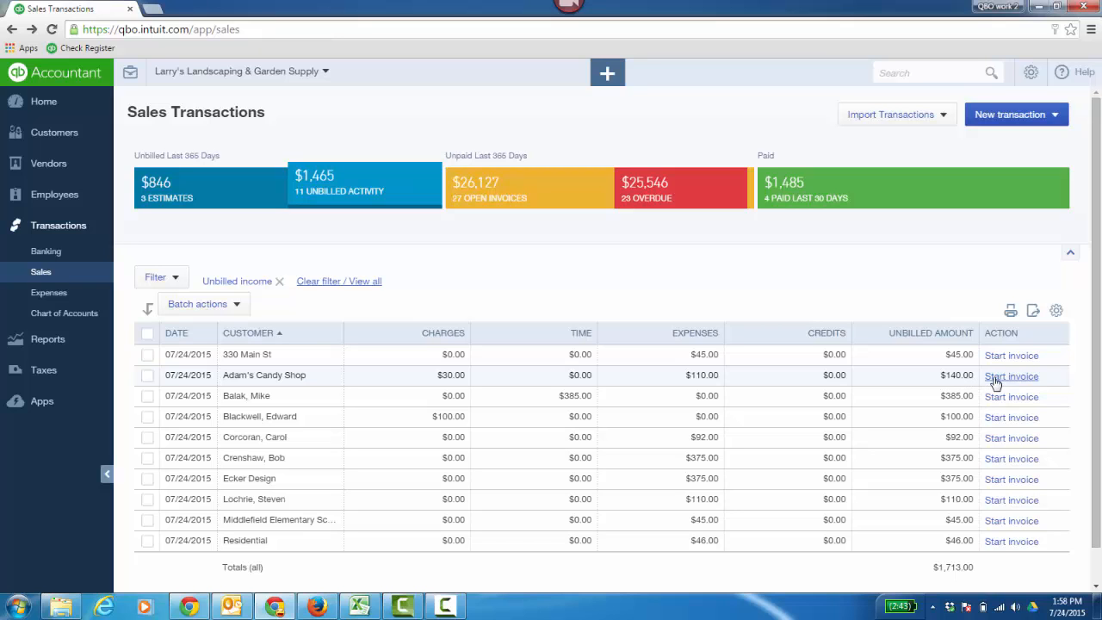
- Create a new invoice for the customer Adam's Candy Shop
{"action": "left_click", "coordinate": [606, 76]}
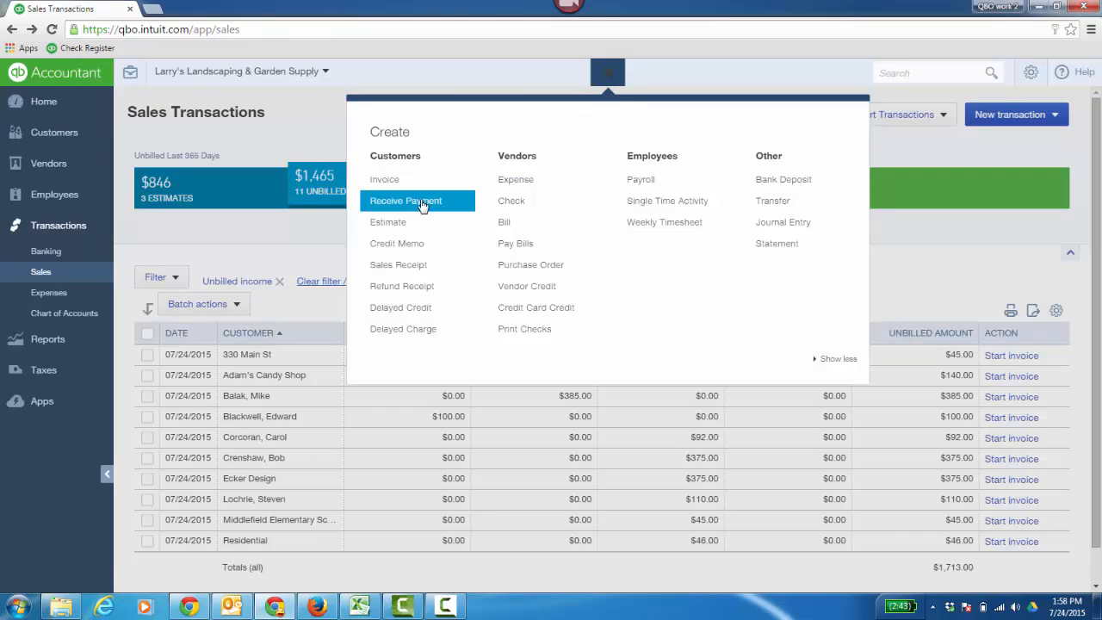
{"action": "left_click", "coordinate": [385, 181]}
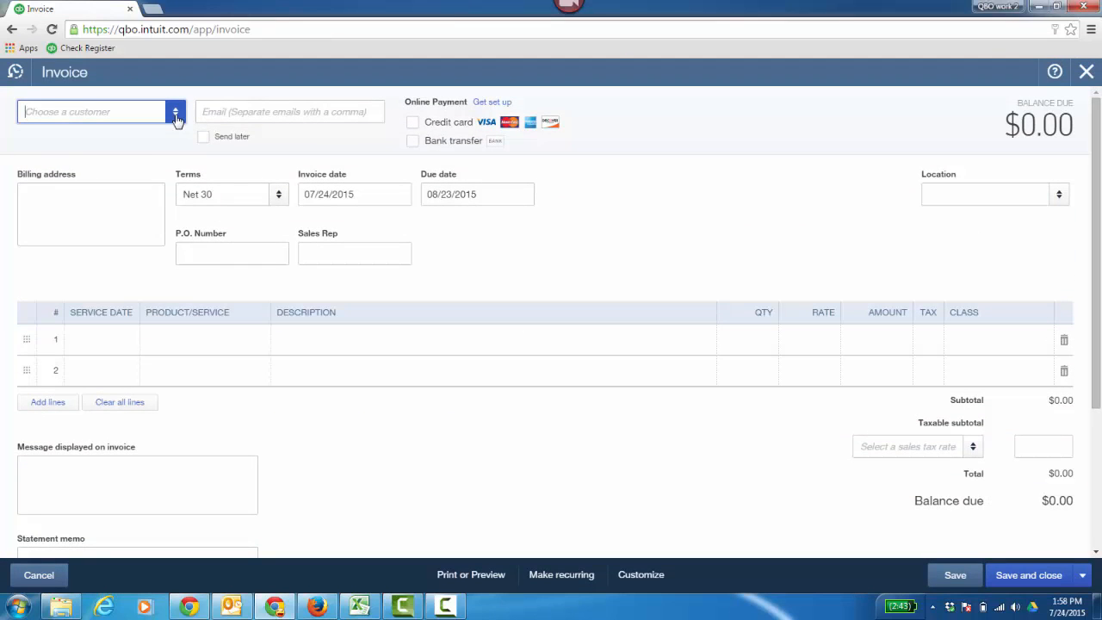
{"action": "left_click", "coordinate": [175, 111]}
{"action": "left_click", "coordinate": [125, 174]}
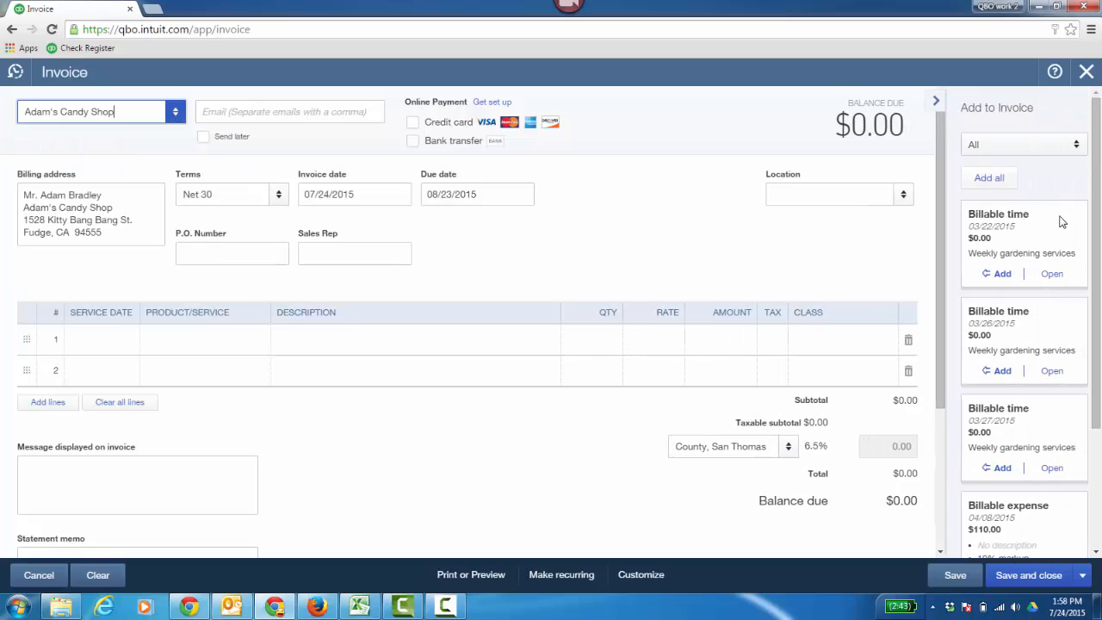
- Limit the billable items offered for the invoice to Time and open the 03/22/2015 billable time entry
{"action": "left_click", "coordinate": [1074, 145]}
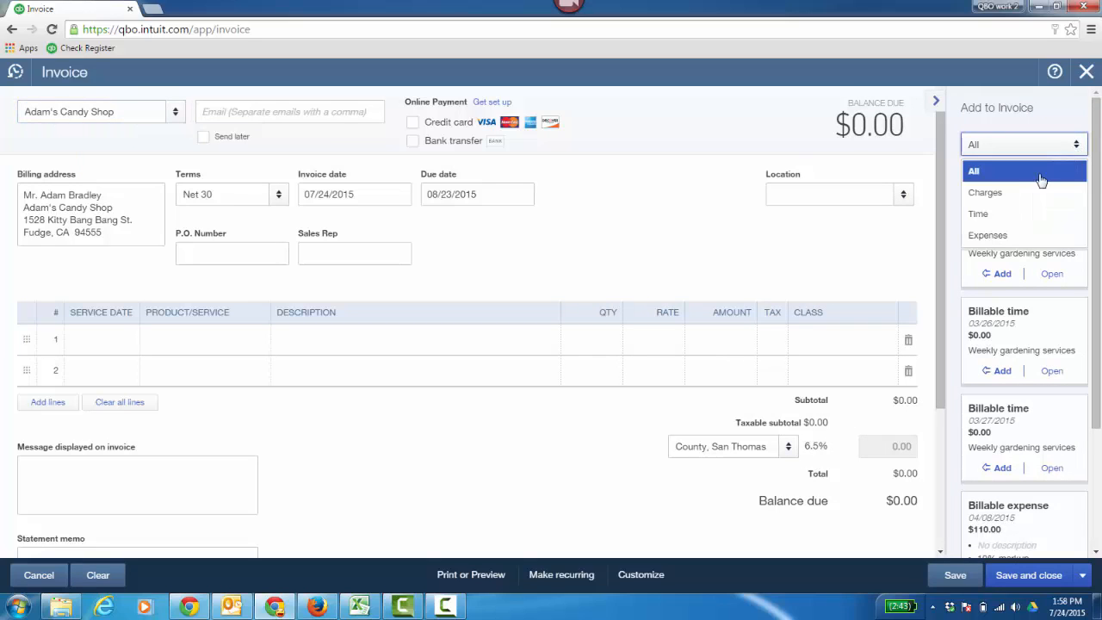
{"action": "left_click", "coordinate": [1024, 214]}
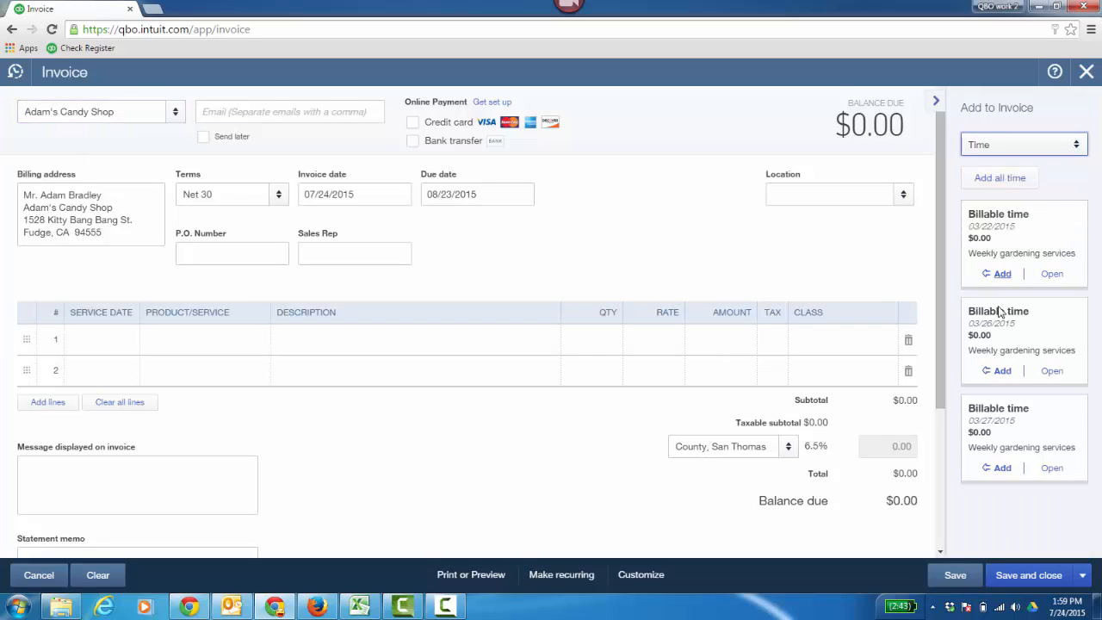
{"action": "left_click", "coordinate": [1051, 274]}
{"action": "left_click", "coordinate": [594, 346]}
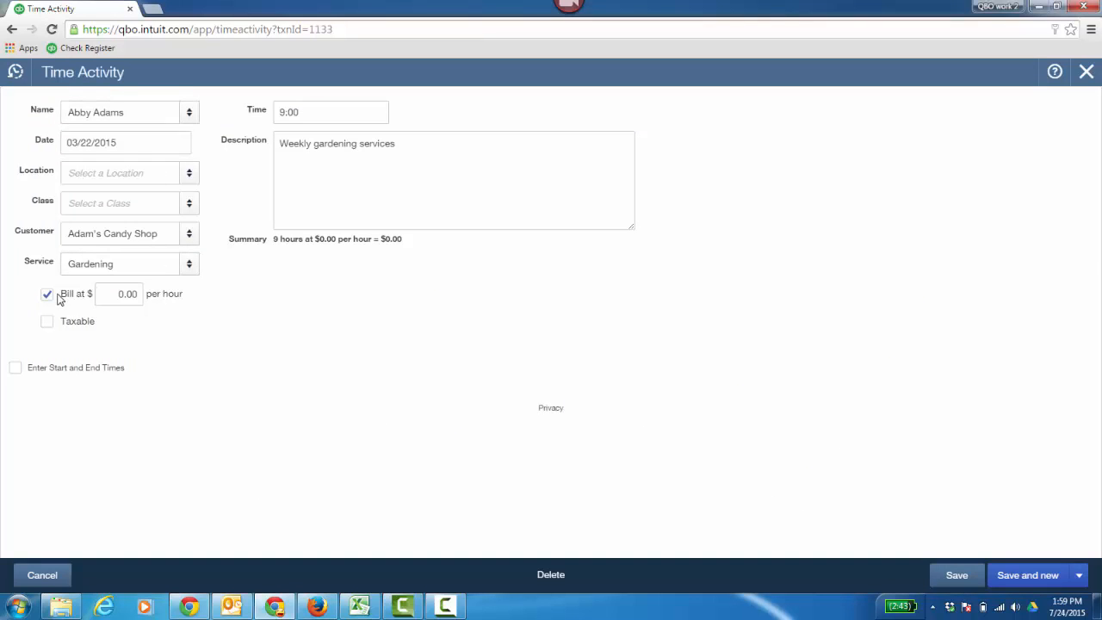
- Close the billable time entry and limit the billable items offered for the invoice to Charges
{"action": "left_click", "coordinate": [57, 577]}
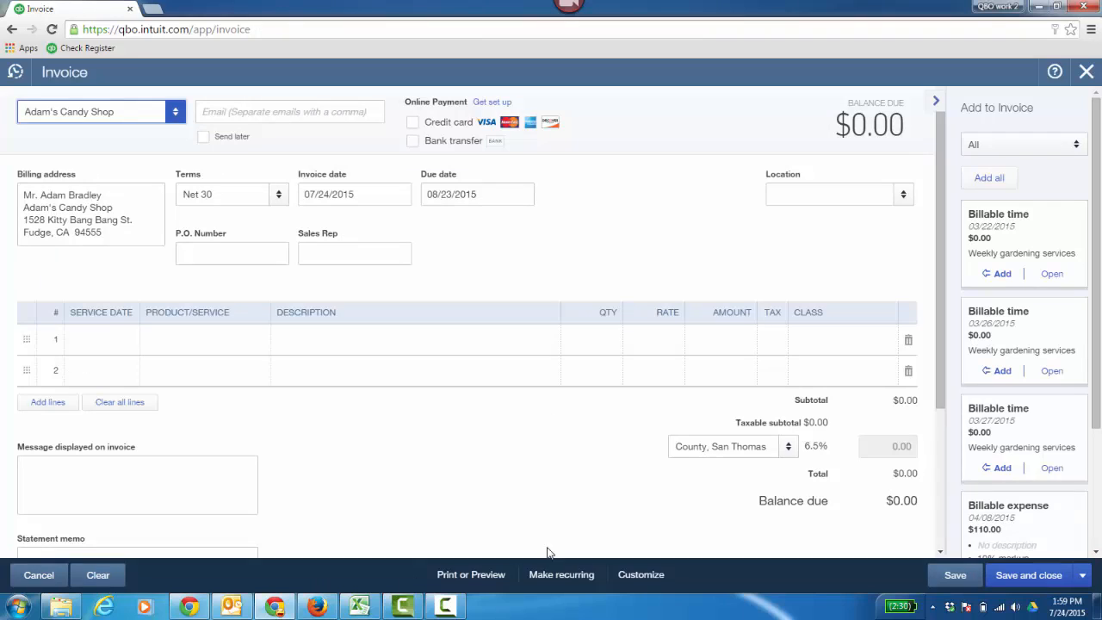
{"action": "left_click", "coordinate": [1071, 150]}
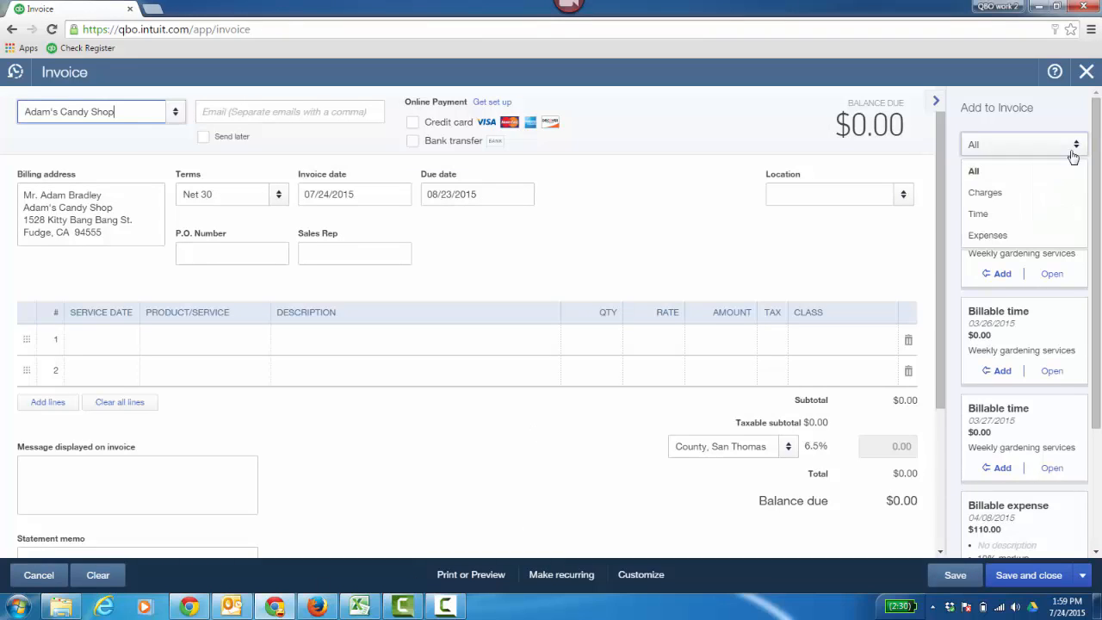
{"action": "left_click", "coordinate": [1004, 200]}
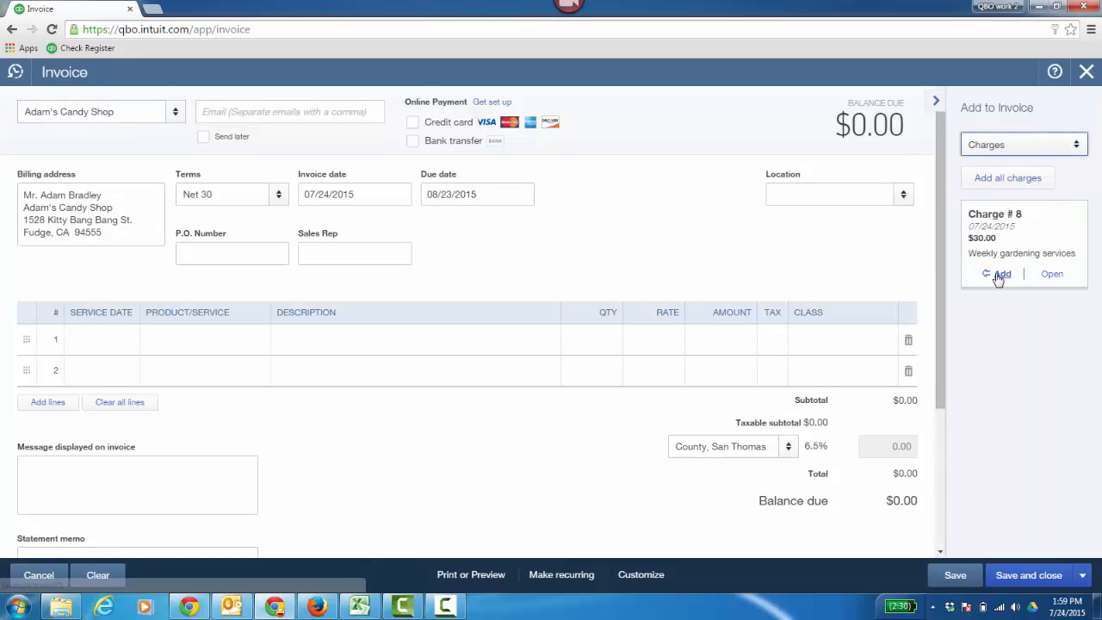
- Limit the billable items offered for the invoice to Expenses and open the 04/08/2015 billable expense
{"action": "left_click", "coordinate": [1074, 146]}
{"action": "left_click", "coordinate": [1020, 236]}
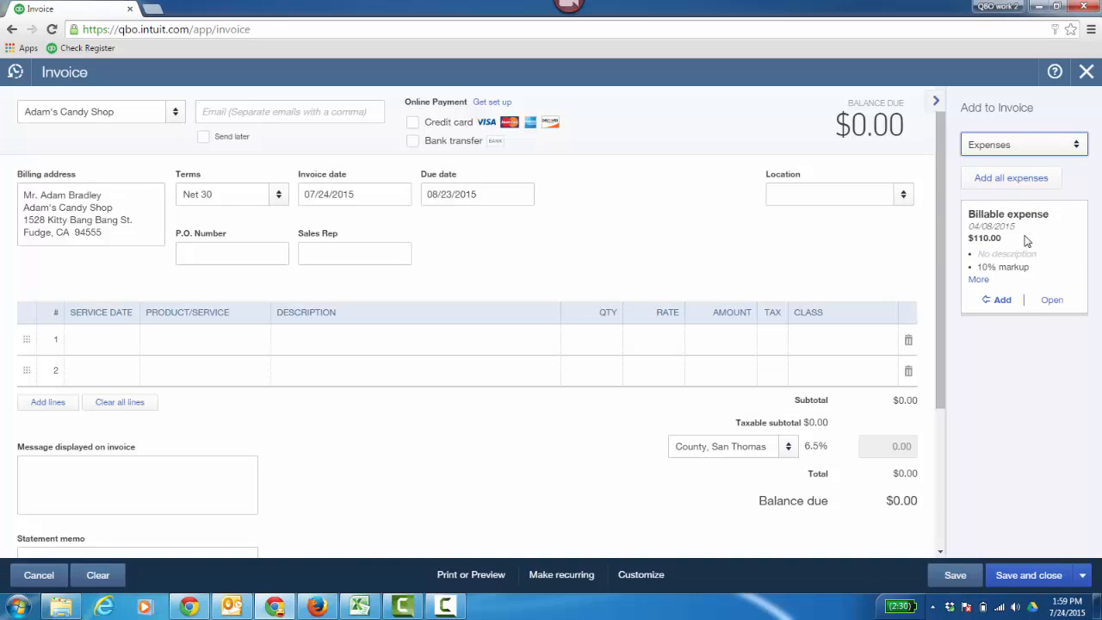
{"action": "left_click", "coordinate": [1051, 300]}
{"action": "left_click", "coordinate": [619, 346]}
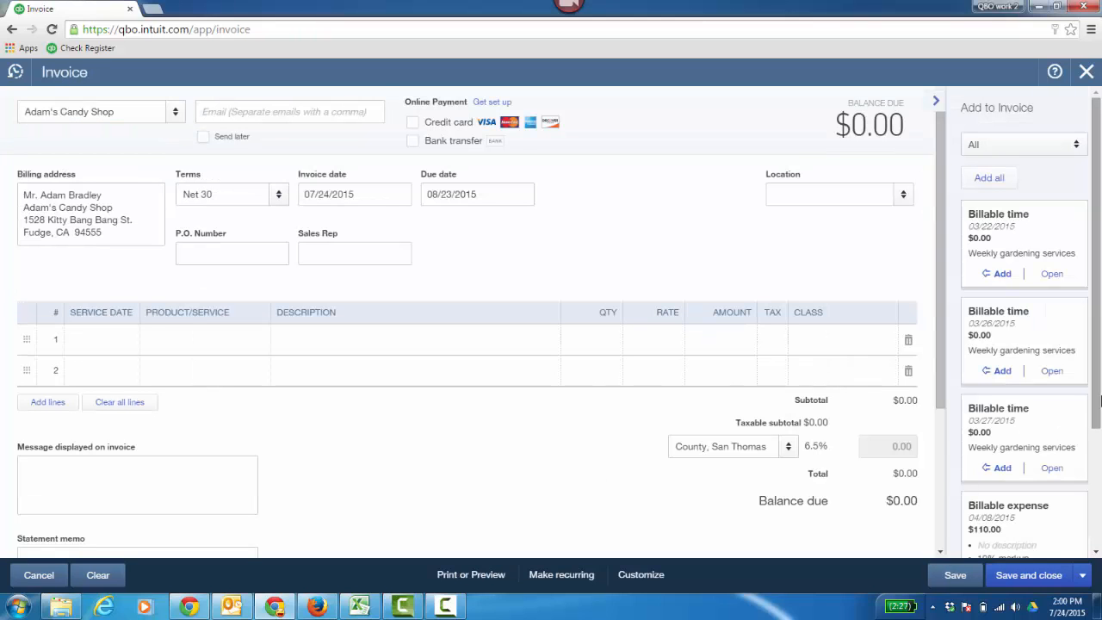
- Add the 07/24/2015 gardening charge to the Adam's Candy Shop invoice and save the invoice
{"action": "scroll", "coordinate": [1098, 407], "scroll_direction": "down", "scroll_amount": 3}
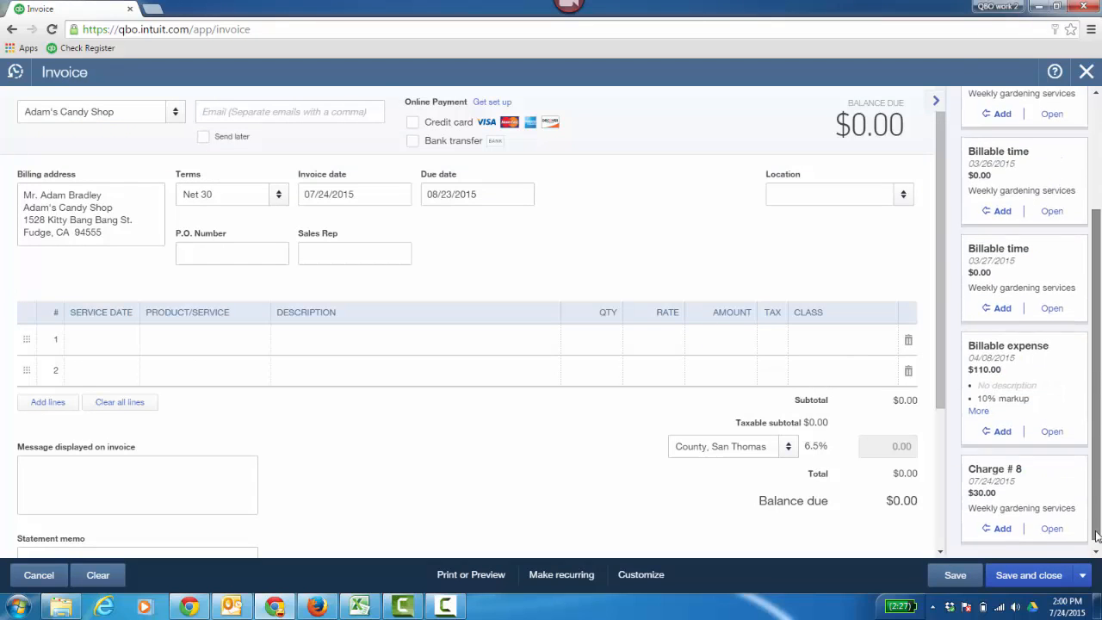
{"action": "left_click", "coordinate": [1003, 521]}
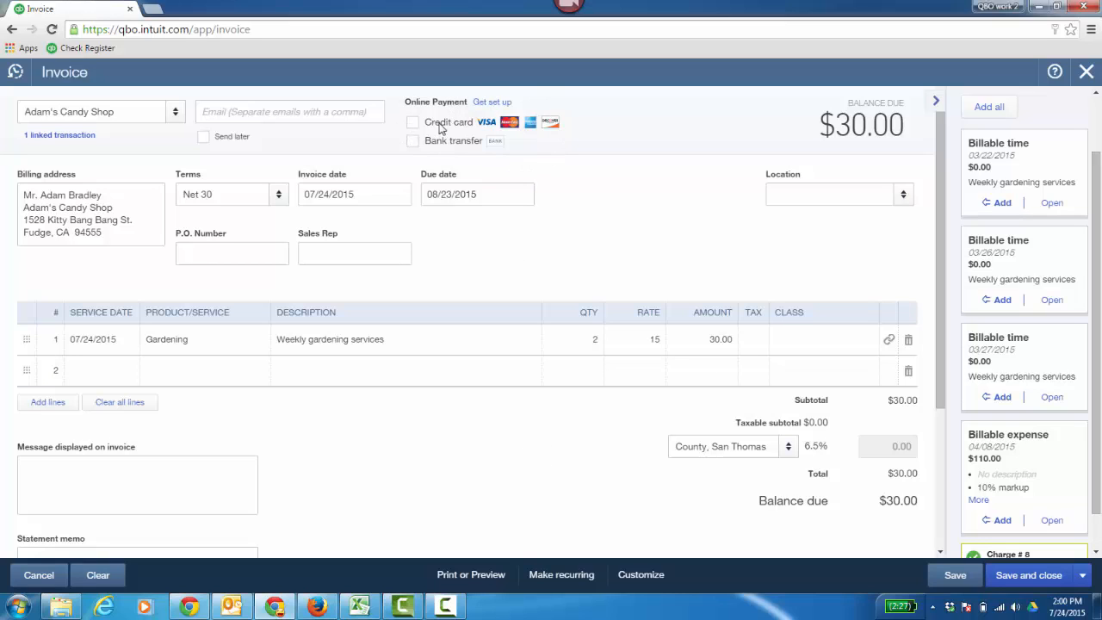
{"action": "left_click", "coordinate": [1076, 578]}
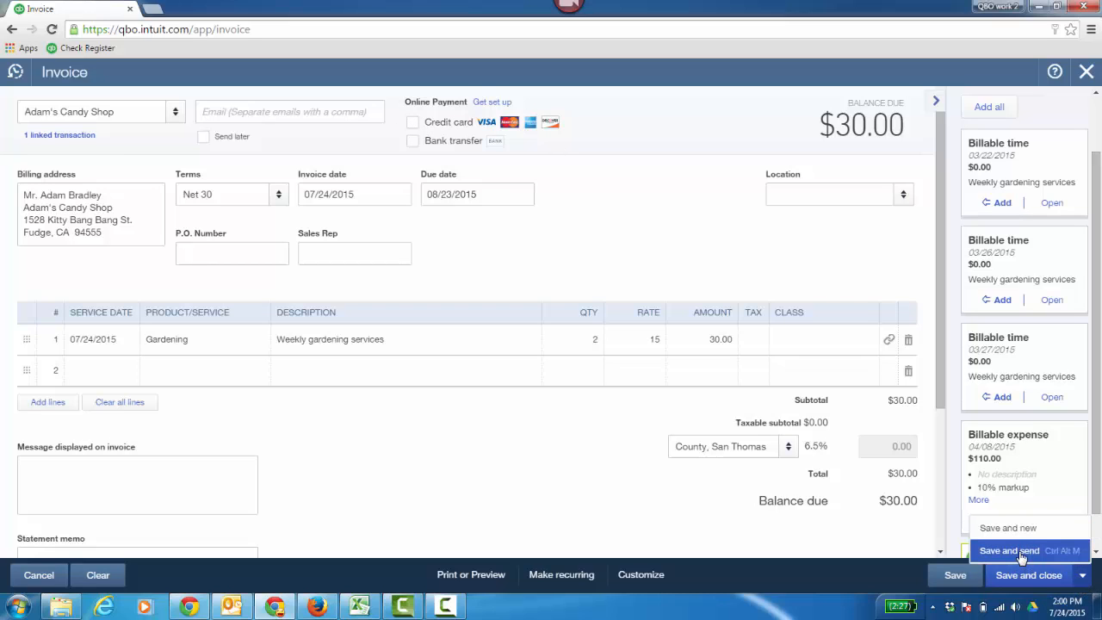
{"action": "left_click", "coordinate": [506, 455]}
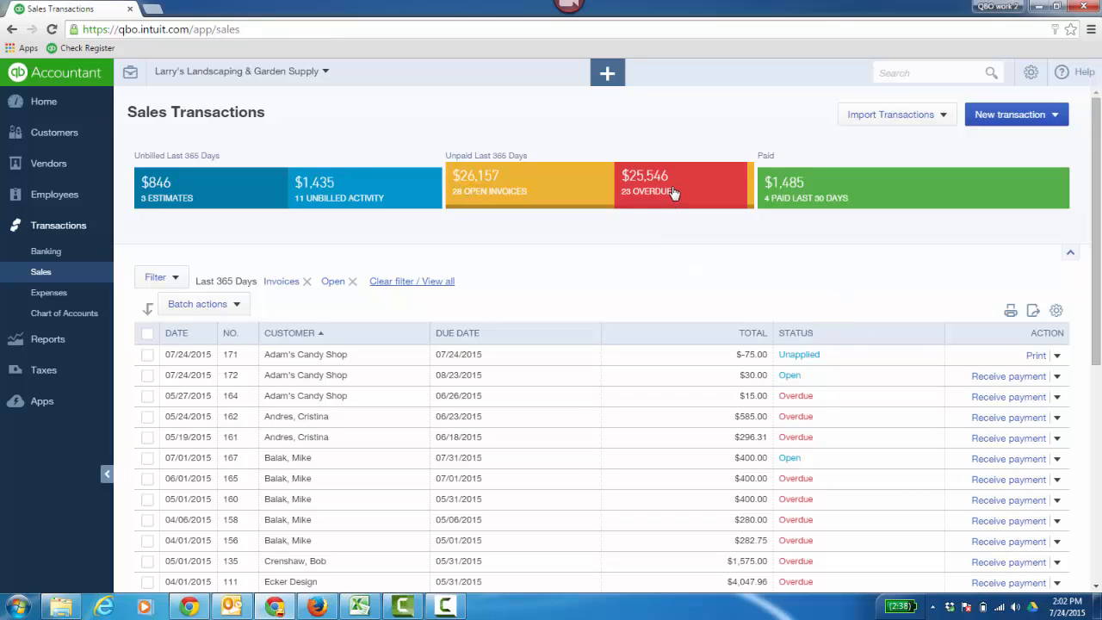
- Start receiving a new customer payment from Adam's Candy Shop
{"action": "left_click", "coordinate": [606, 74]}
{"action": "left_click", "coordinate": [430, 203]}
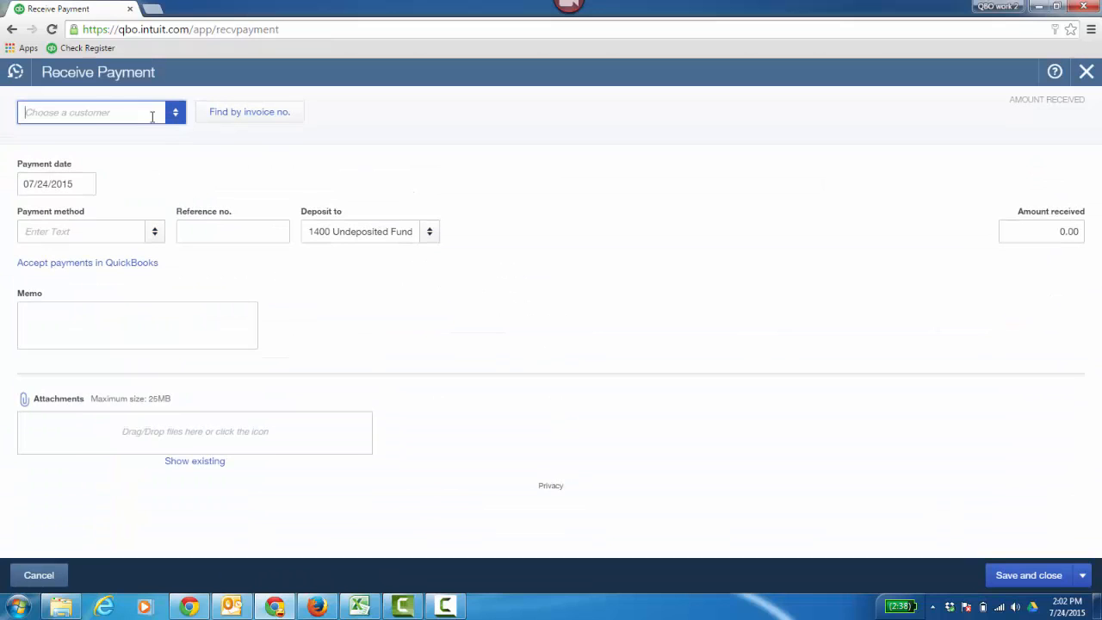
{"action": "type", "text": "am's Candy Shop"}
{"action": "left_click", "coordinate": [110, 168]}
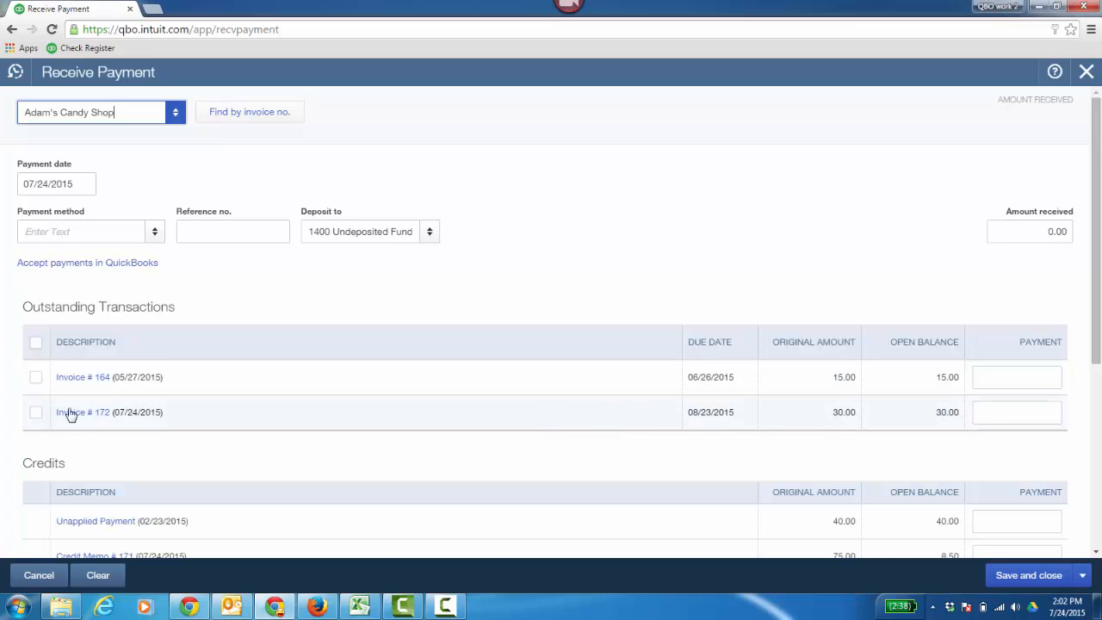
- Apply the payment to all outstanding invoices and use the 02/23/2015 unapplied payment as a credit
{"action": "left_click", "coordinate": [35, 342]}
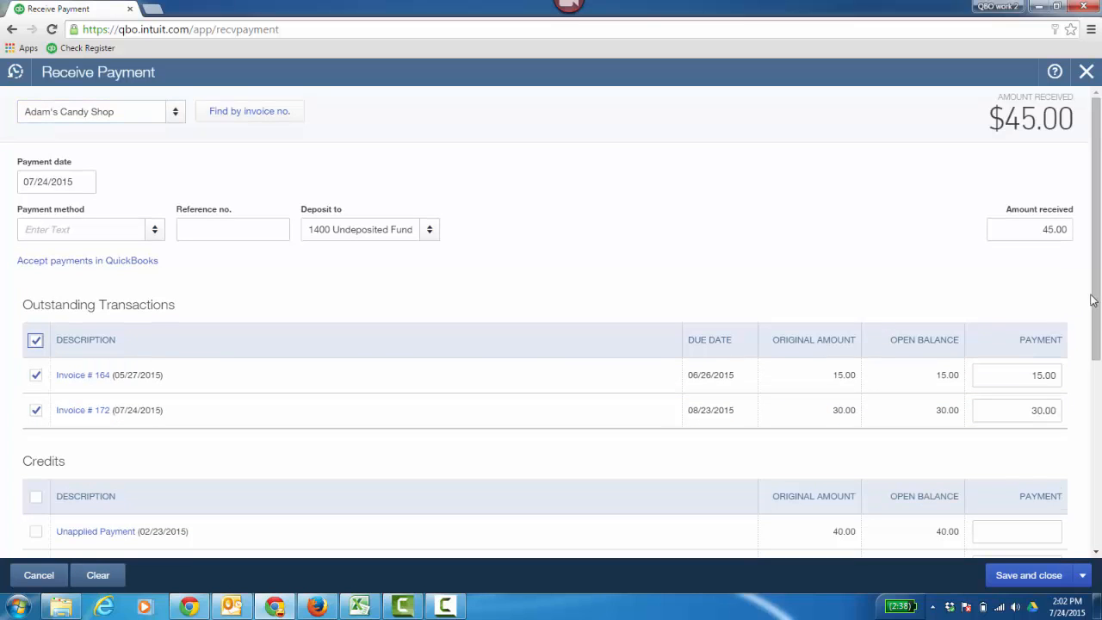
{"action": "scroll", "coordinate": [1091, 299], "scroll_direction": "down", "scroll_amount": 2}
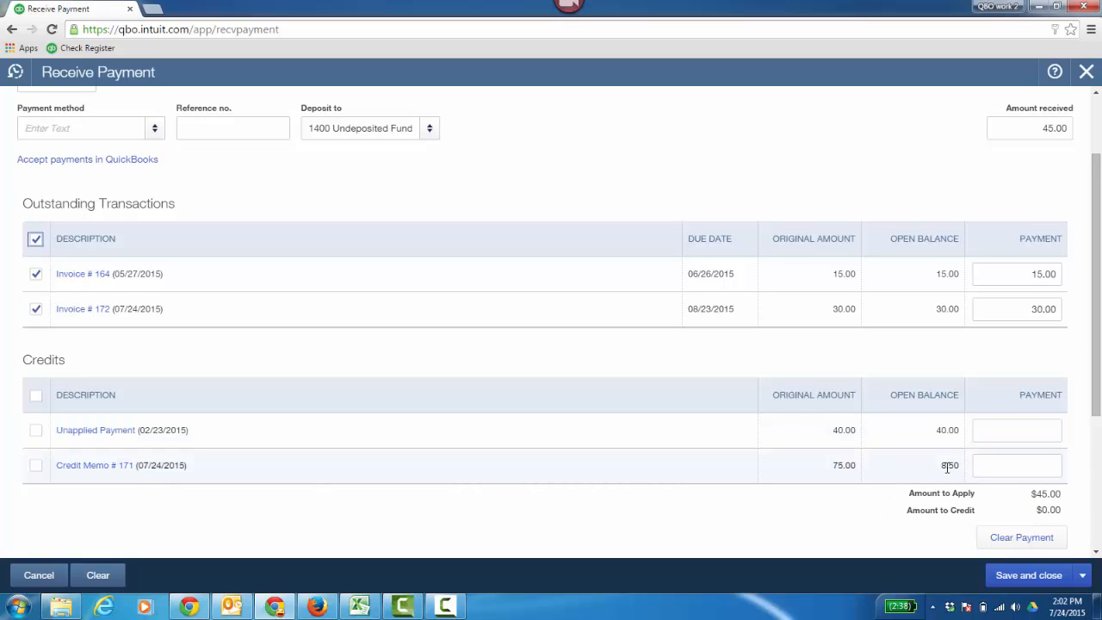
{"action": "left_click", "coordinate": [36, 430]}
{"action": "mouse_move", "coordinate": [1094, 267]}
{"action": "left_mouse_down"}
{"action": "mouse_move", "coordinate": [1095, 225]}
{"action": "mouse_move", "coordinate": [1094, 267]}
{"action": "left_mouse_up"}
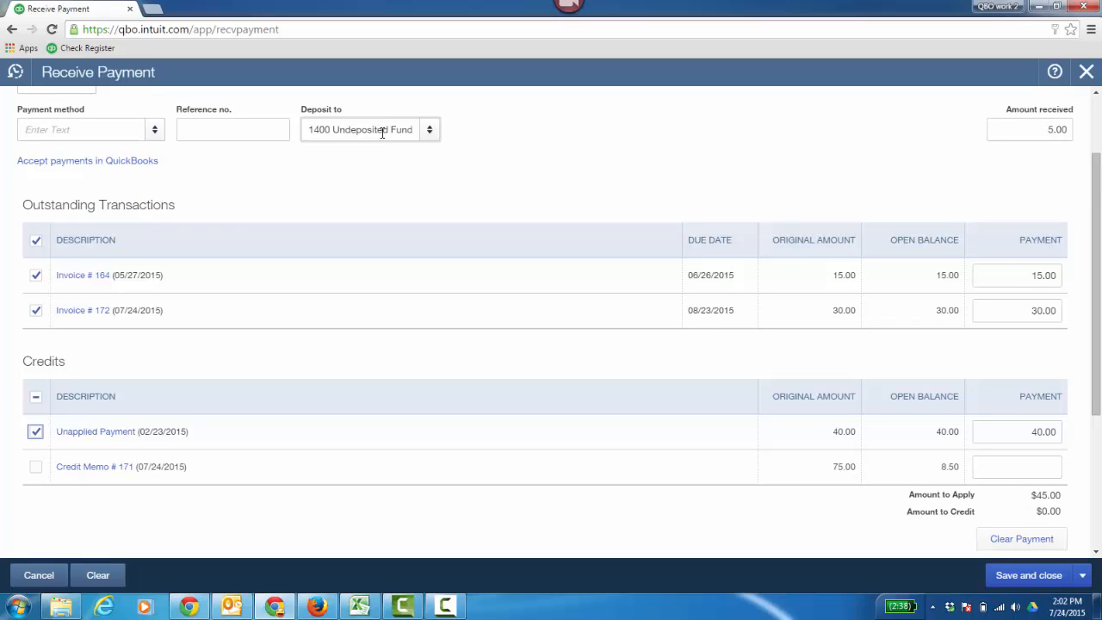
- Set the payment method to Check, then save and close the received payment
{"action": "left_click", "coordinate": [155, 129]}
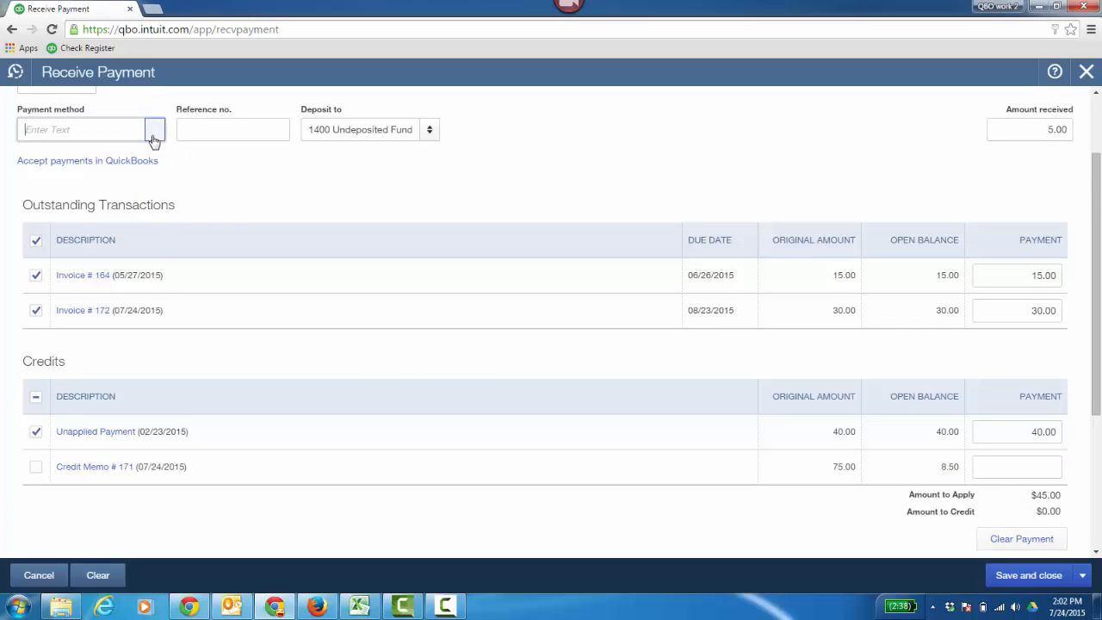
{"action": "left_click", "coordinate": [100, 244]}
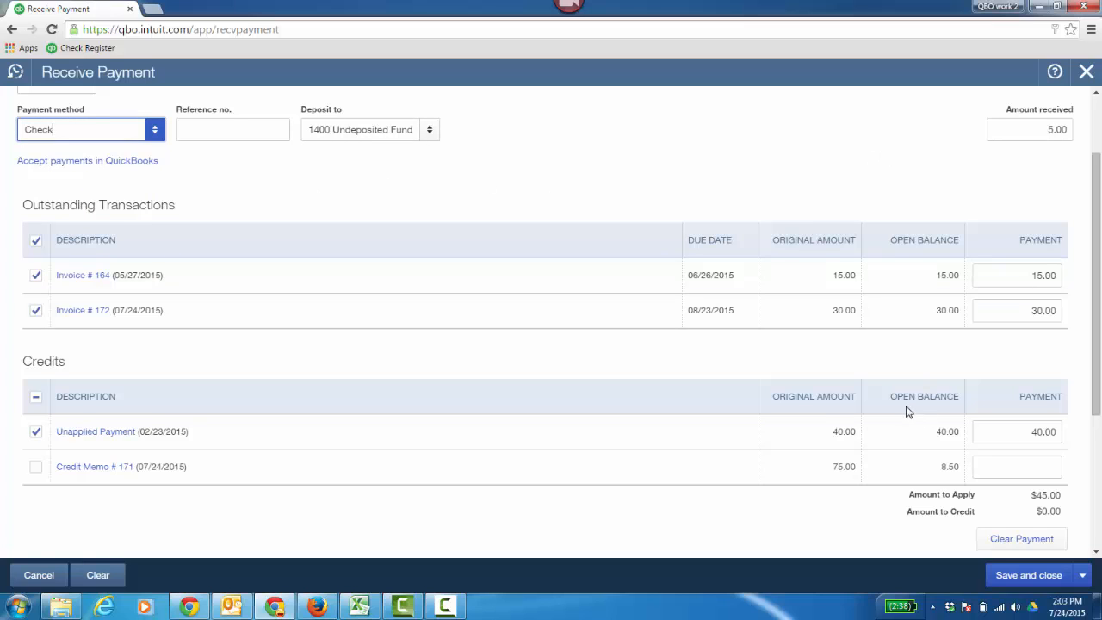
{"action": "left_click", "coordinate": [1028, 574]}
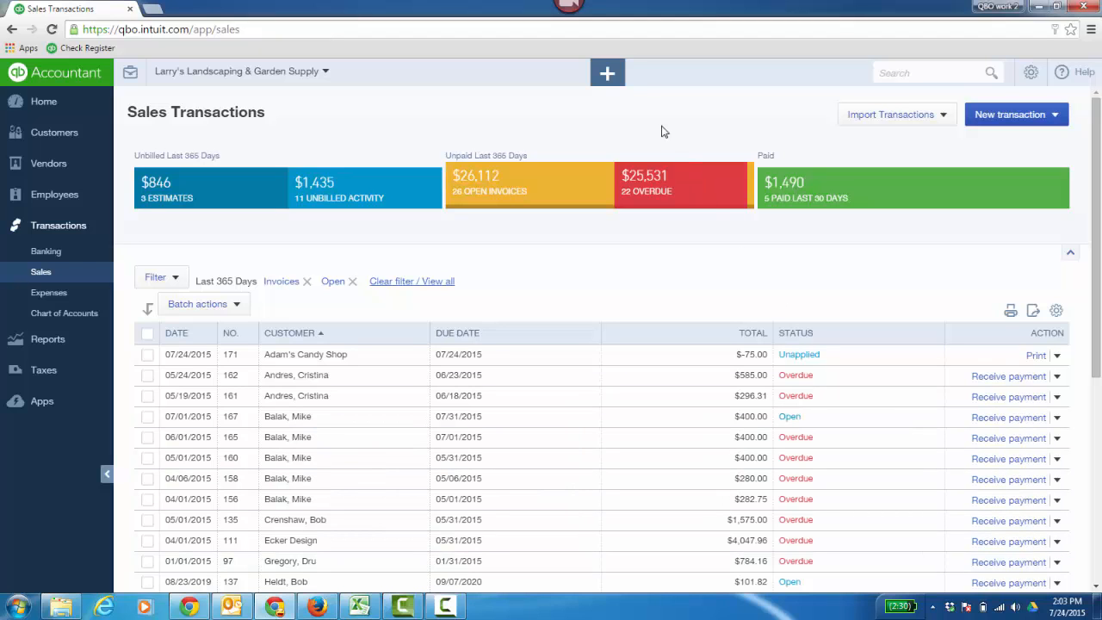
- Create a bank deposit to the Checking account and select the 5.00 check payment from Adam's Candy Shop
{"action": "left_click", "coordinate": [606, 77]}
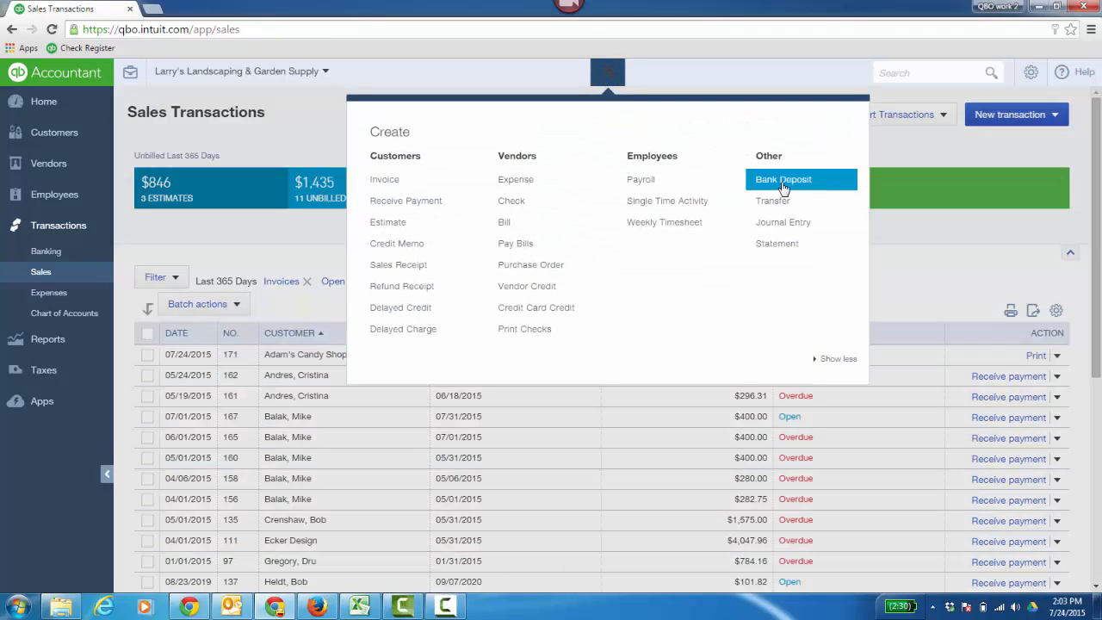
{"action": "left_click", "coordinate": [779, 187]}
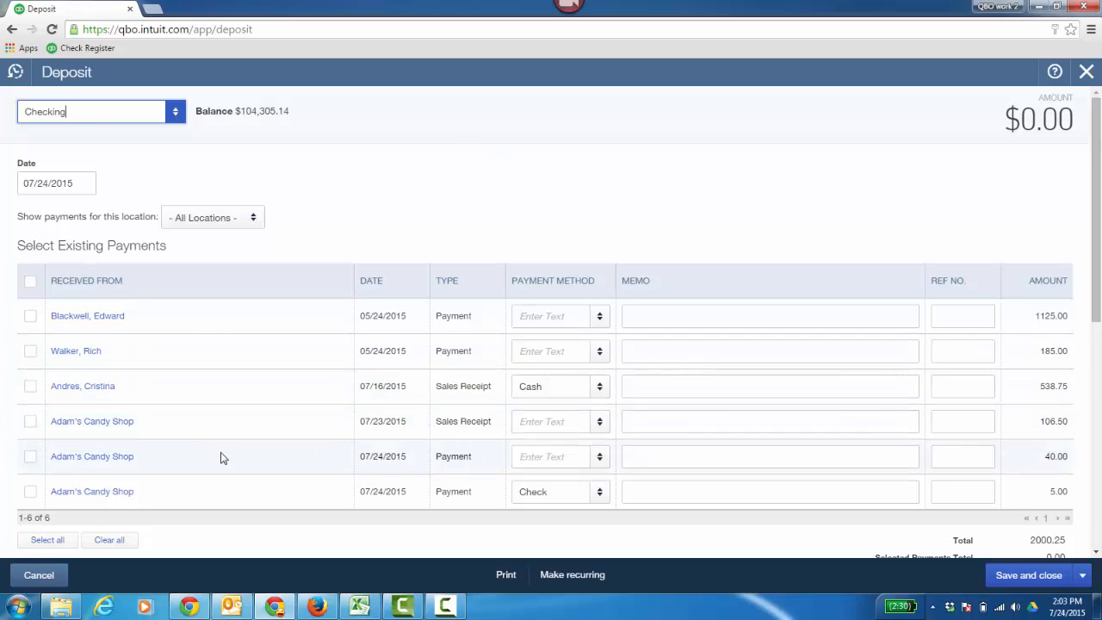
{"action": "left_click", "coordinate": [30, 491]}
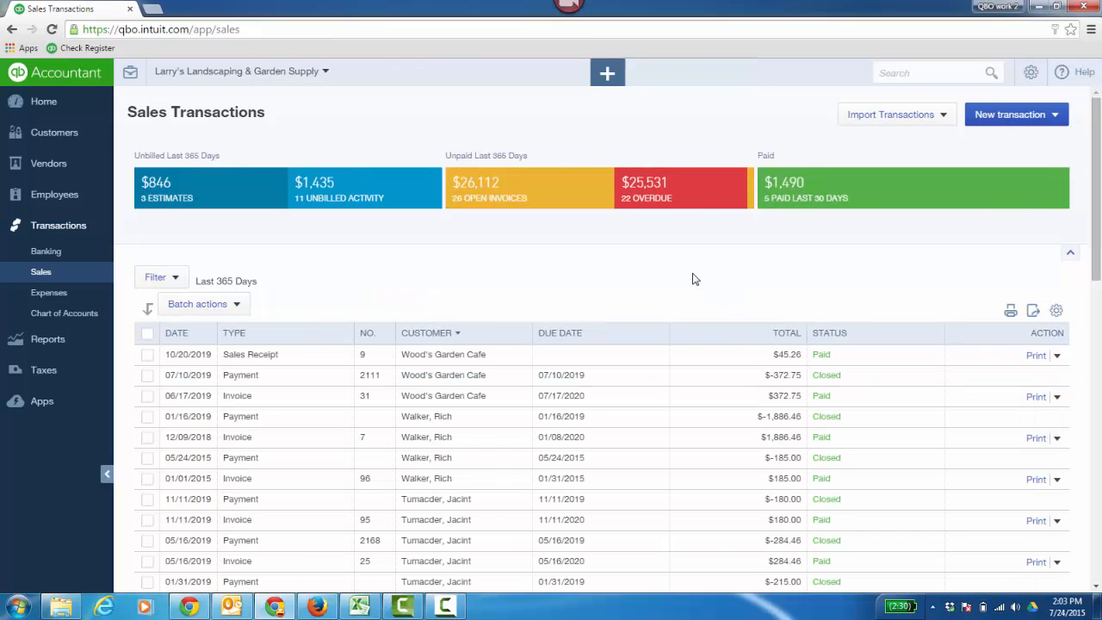
- List the sales paid in the last 30 days, open Adam's Candy Shop's $30.00 invoice and look into its additional options
{"action": "left_click", "coordinate": [850, 196]}
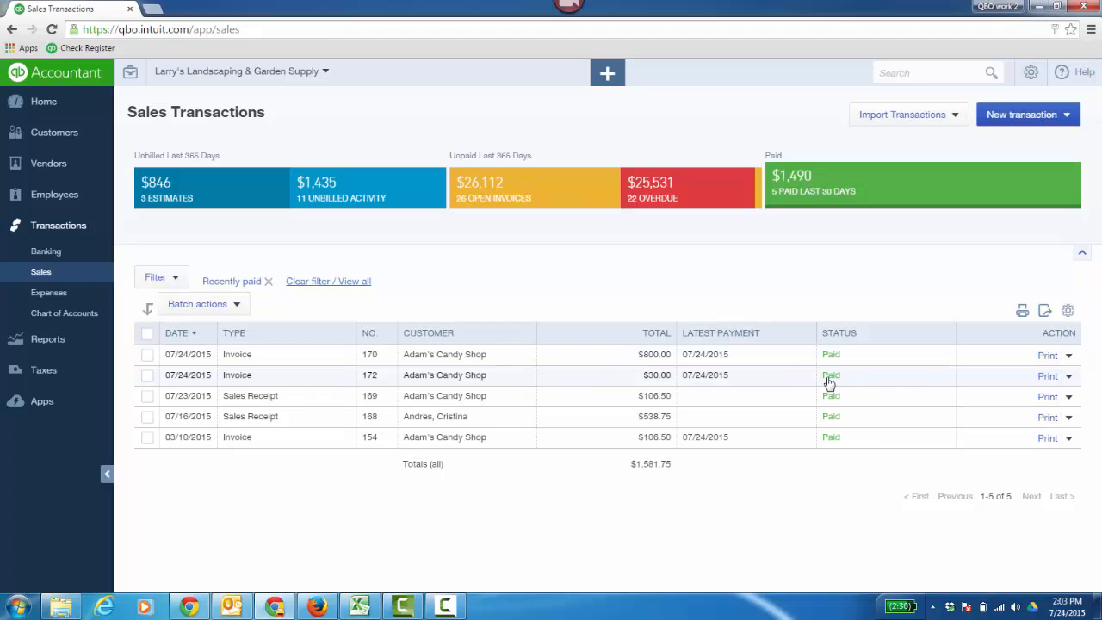
{"action": "left_click", "coordinate": [434, 379]}
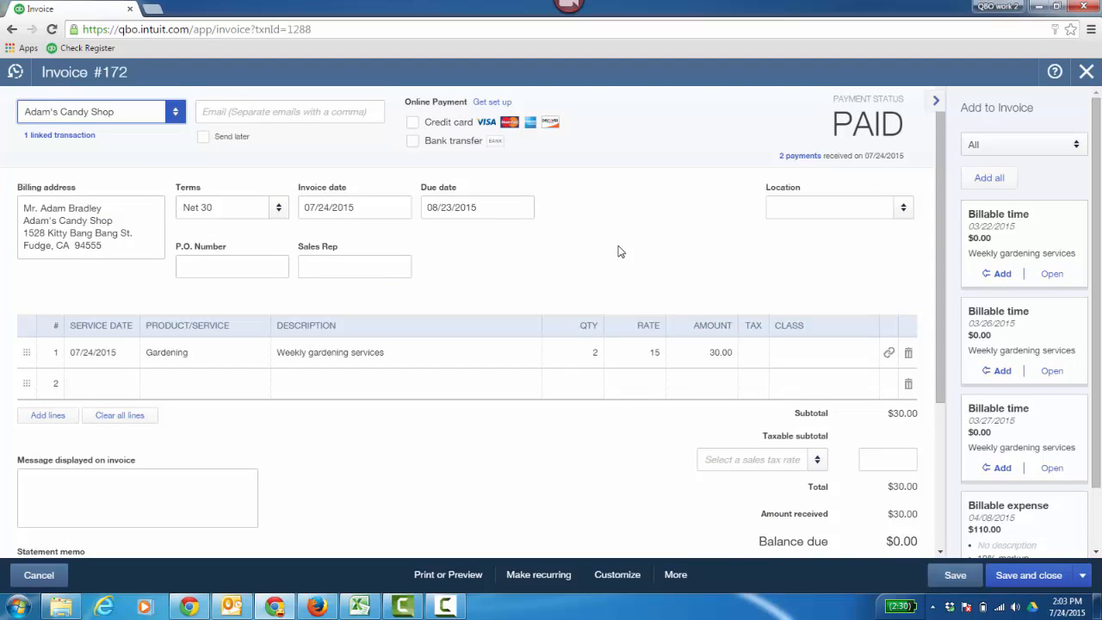
{"action": "left_click", "coordinate": [675, 577]}
{"action": "left_click", "coordinate": [674, 508]}
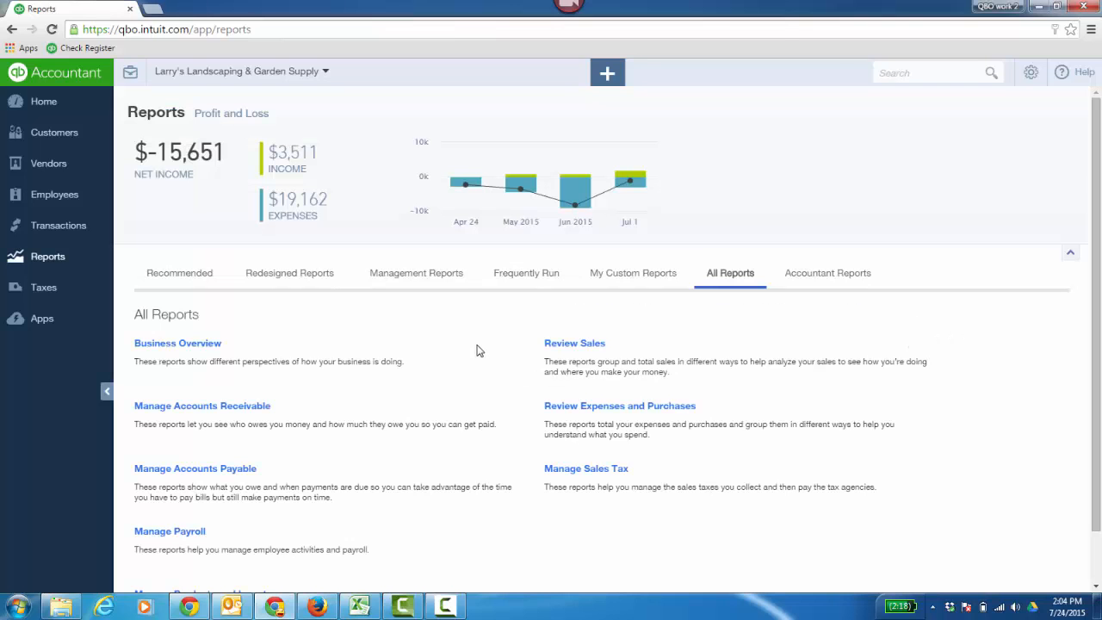
- Run the Customer Balance Detail report from the accounts receivable reports and review the customers' open balances
{"action": "left_click", "coordinate": [241, 408]}
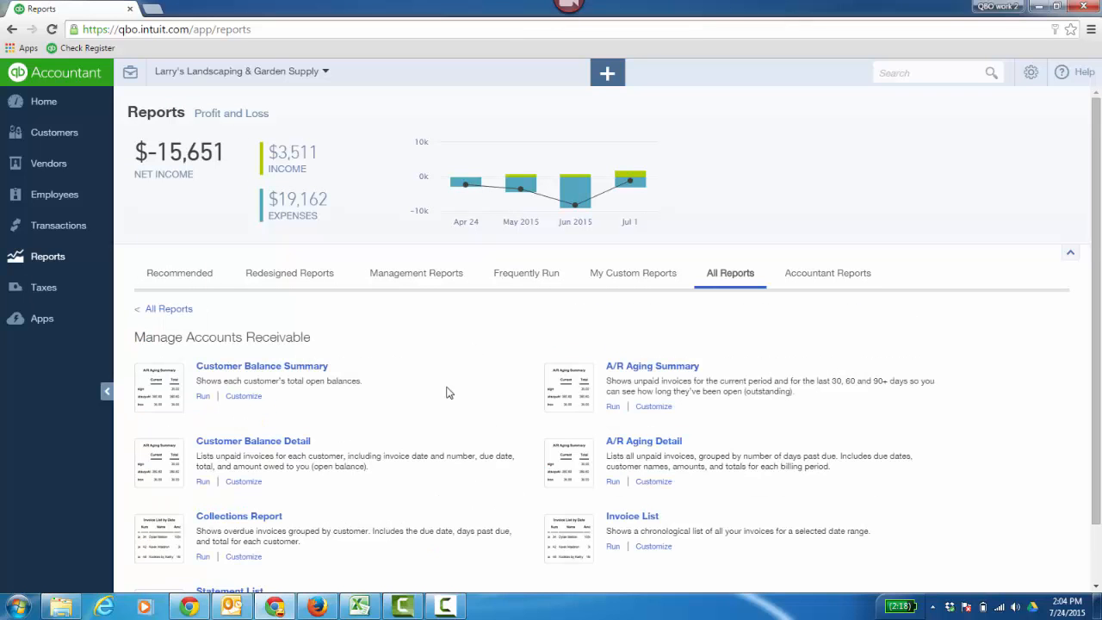
{"action": "left_click", "coordinate": [288, 444]}
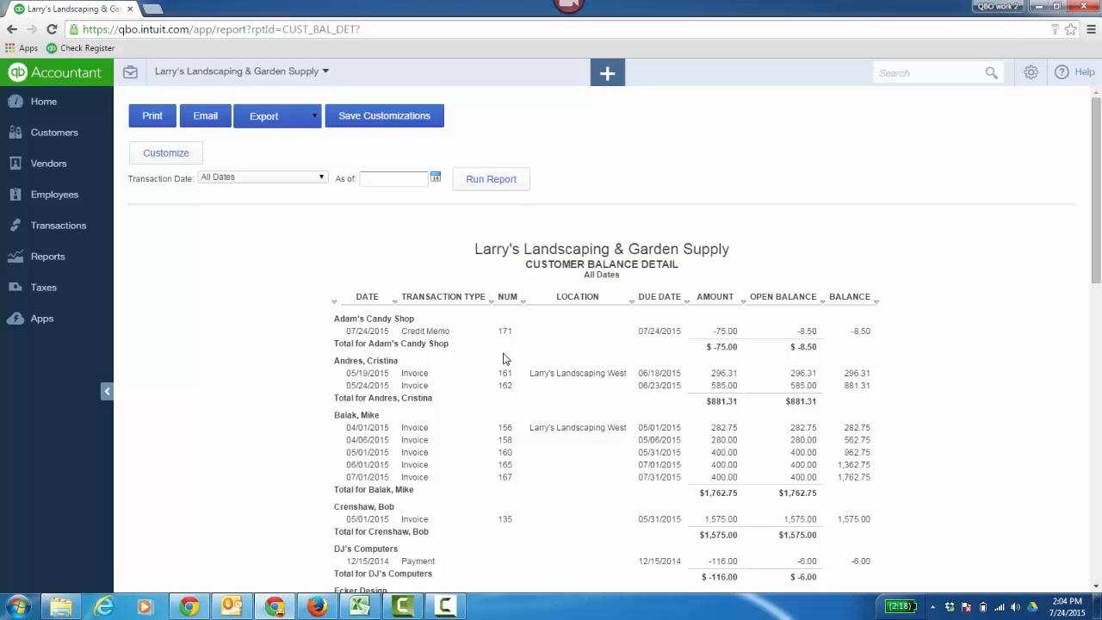
{"action": "scroll", "coordinate": [994, 345], "scroll_direction": "down", "scroll_amount": 1}
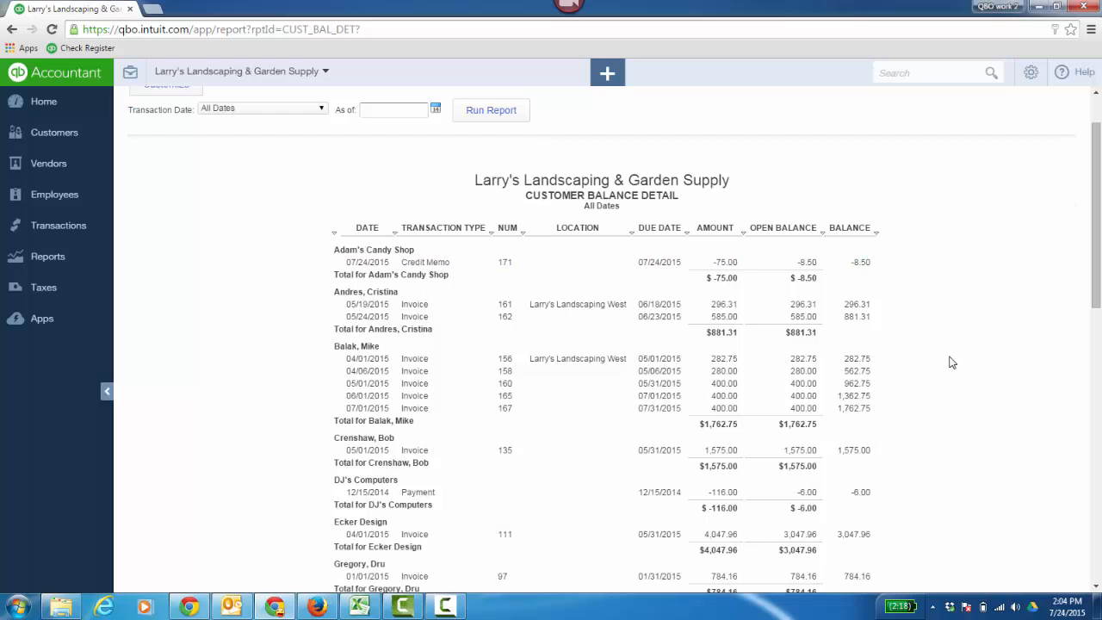
{"action": "scroll", "coordinate": [953, 361], "scroll_direction": "down", "scroll_amount": 1}
{"action": "scroll", "coordinate": [954, 360], "scroll_direction": "down", "scroll_amount": 6}
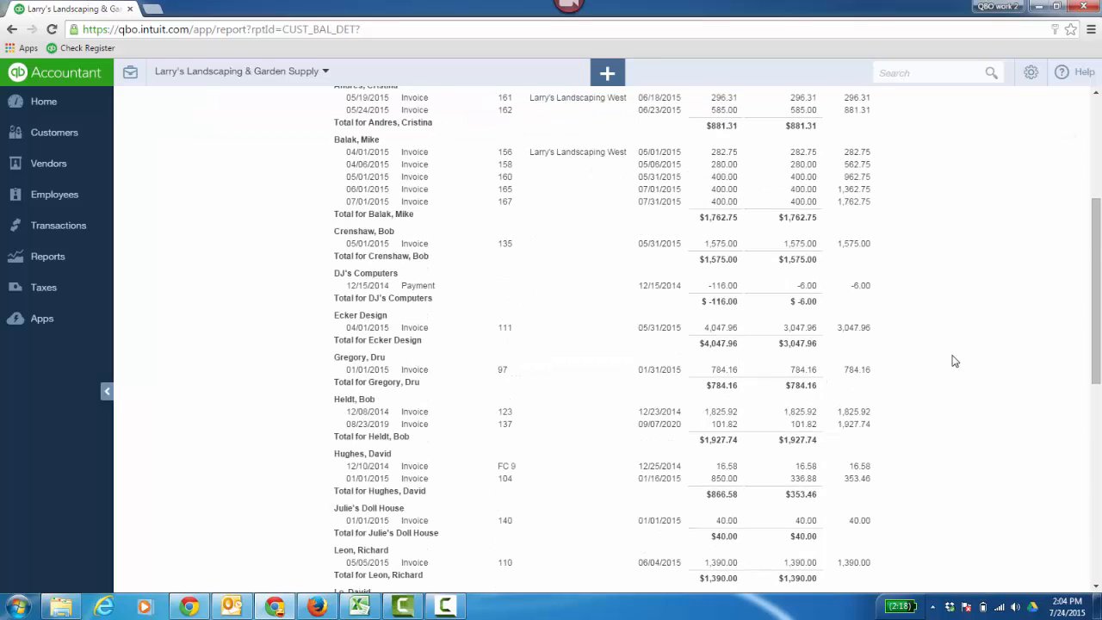
{"action": "scroll", "coordinate": [950, 368], "scroll_direction": "up", "scroll_amount": 8}
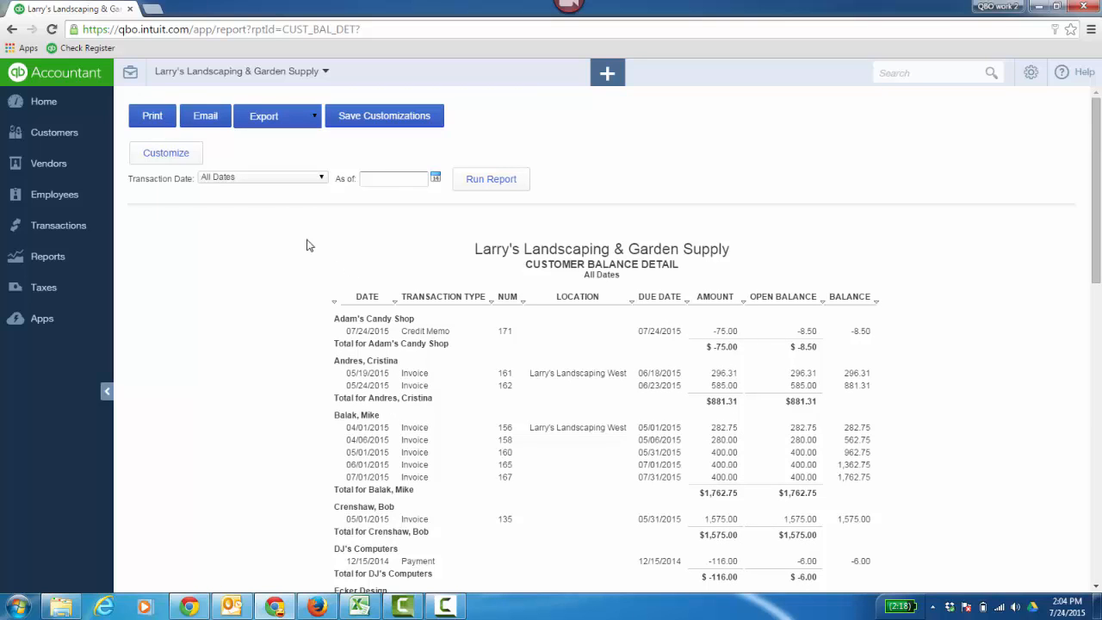
- Run the A/R Aging Detail report and review the past-due transactions by aging period
{"action": "left_click", "coordinate": [48, 256]}
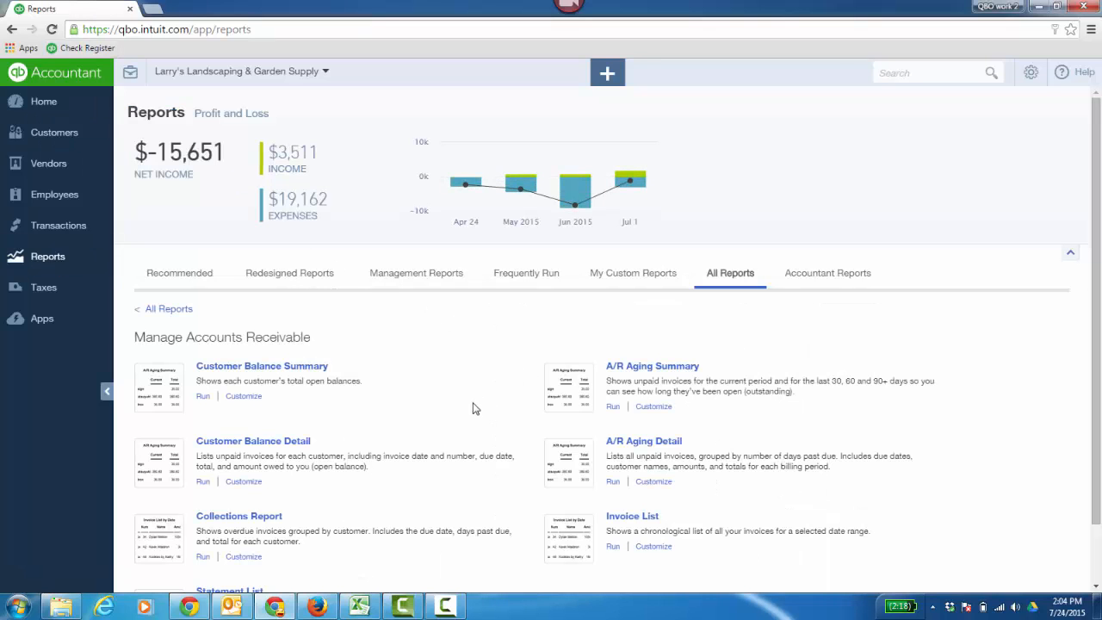
{"action": "left_click", "coordinate": [656, 443]}
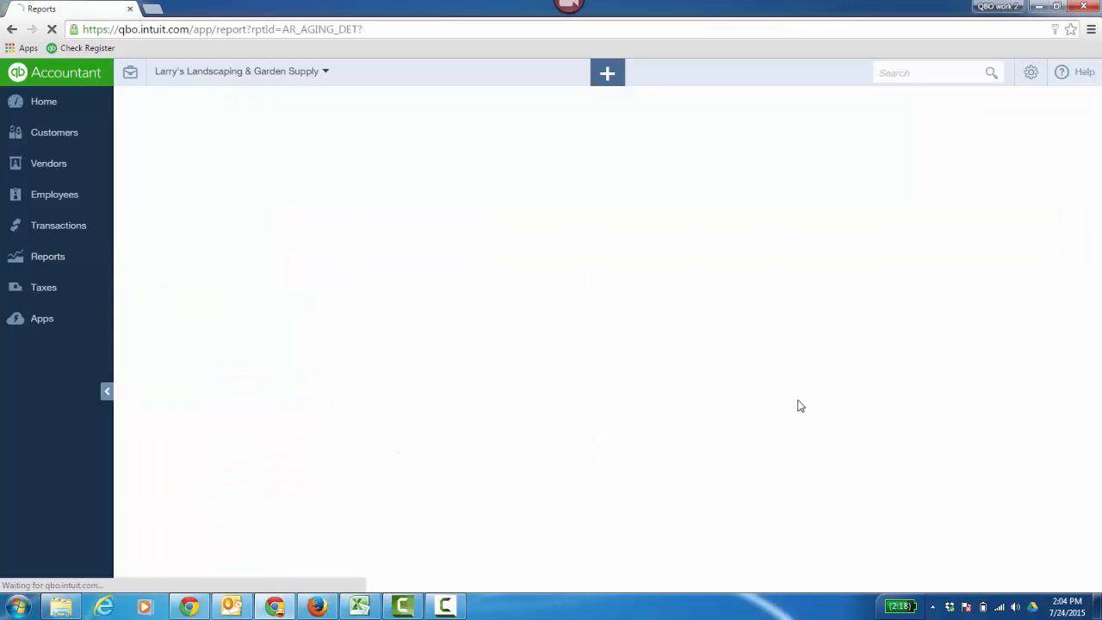
{"action": "scroll", "coordinate": [1021, 375], "scroll_direction": "down", "scroll_amount": 3}
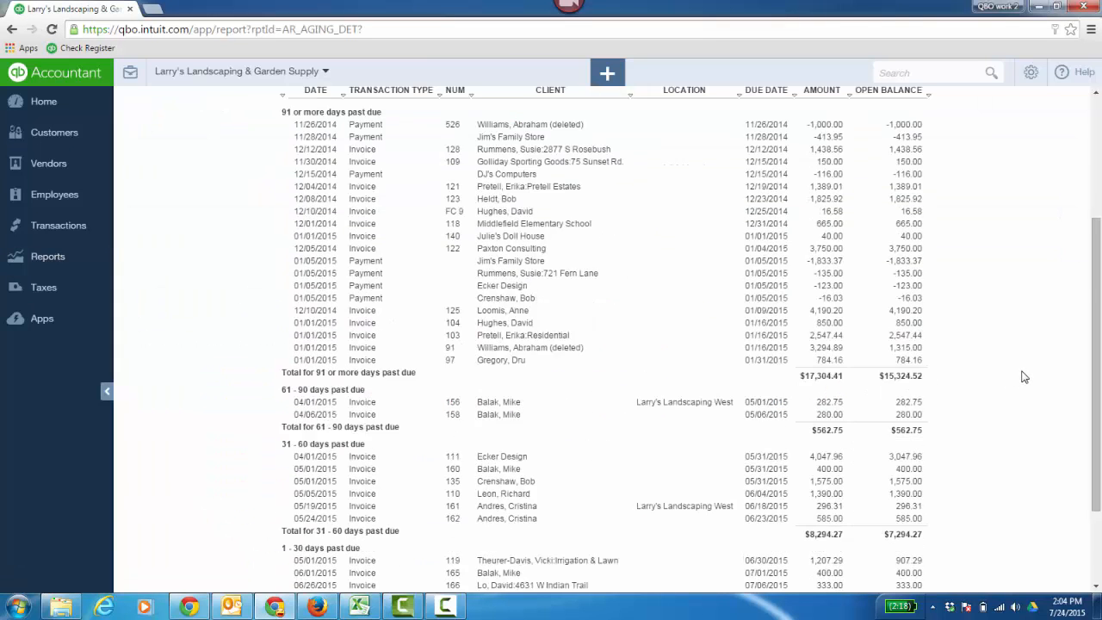
{"action": "scroll", "coordinate": [1022, 376], "scroll_direction": "down", "scroll_amount": 3}
{"action": "scroll", "coordinate": [1024, 386], "scroll_direction": "up", "scroll_amount": 8}
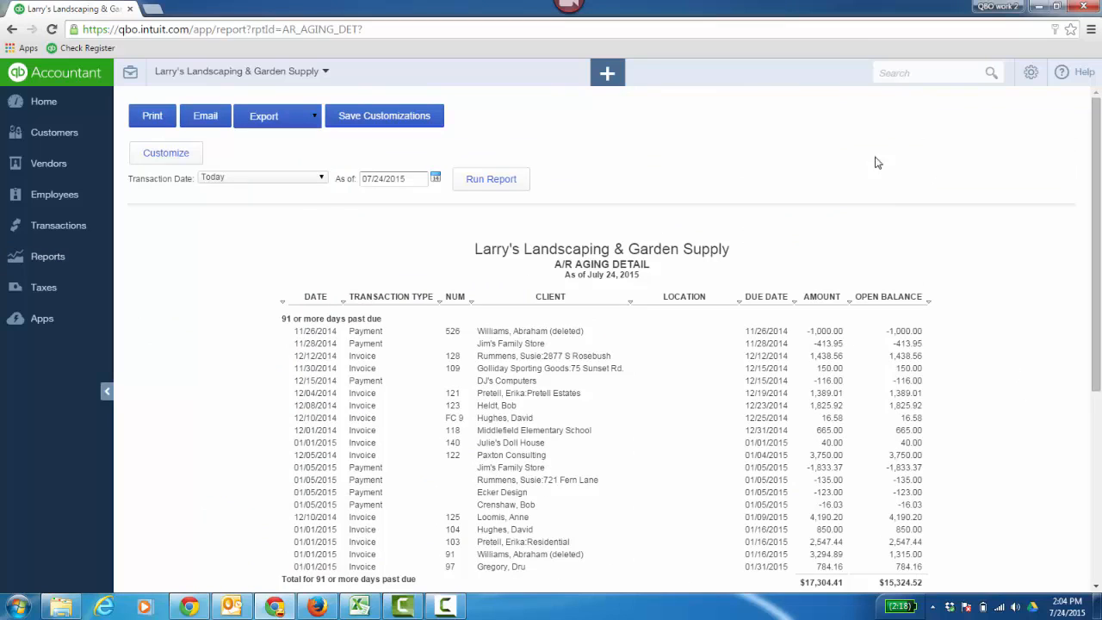
- Open the company settings and view the Sales settings
{"action": "left_click", "coordinate": [1030, 76]}
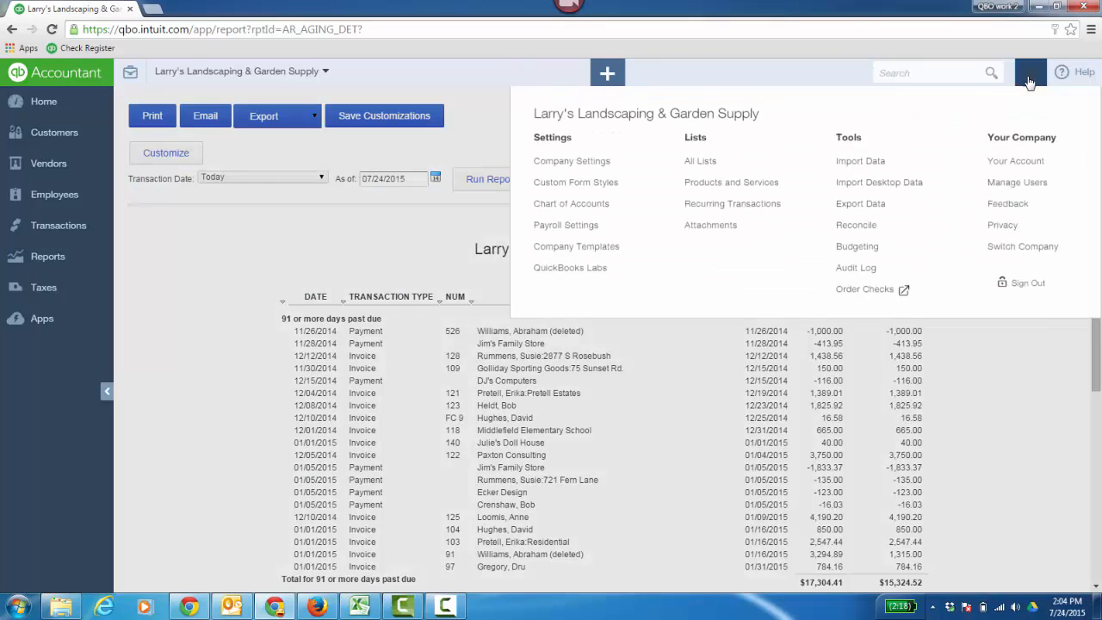
{"action": "left_click", "coordinate": [575, 178]}
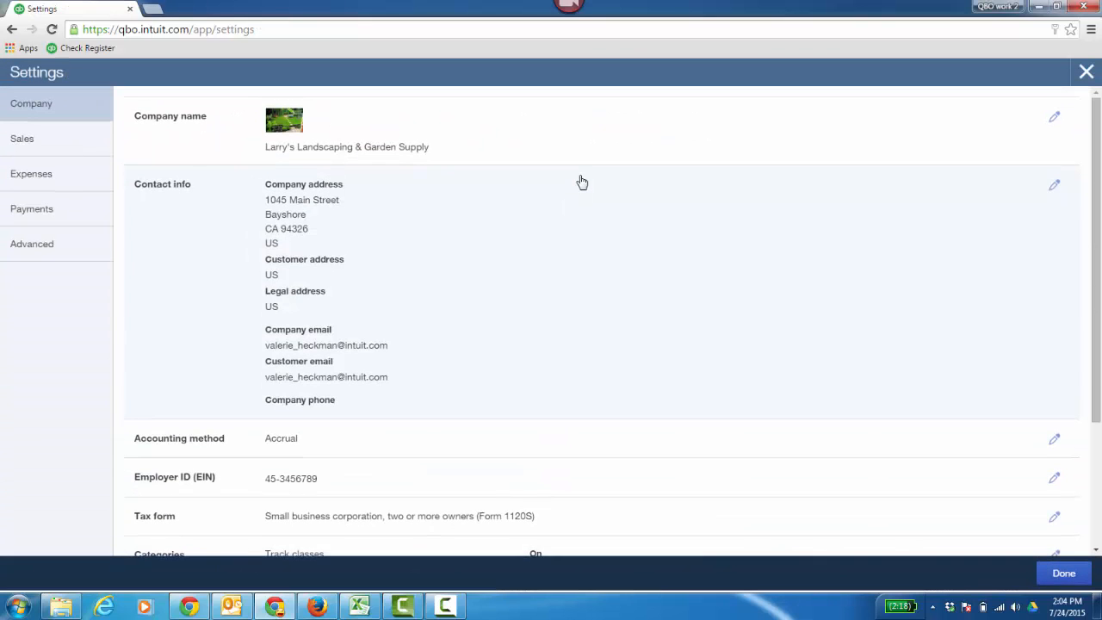
{"action": "left_click", "coordinate": [104, 146]}
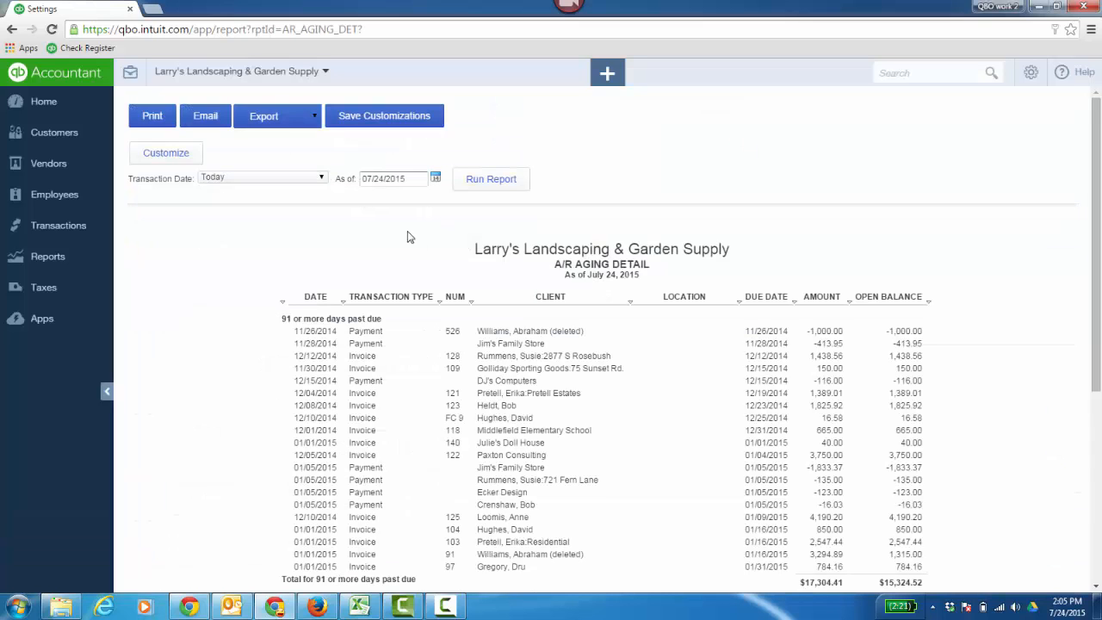
- Open Adam's Candy Shop's customer record and look through the transaction types that can be created for it
{"action": "left_click", "coordinate": [76, 141]}
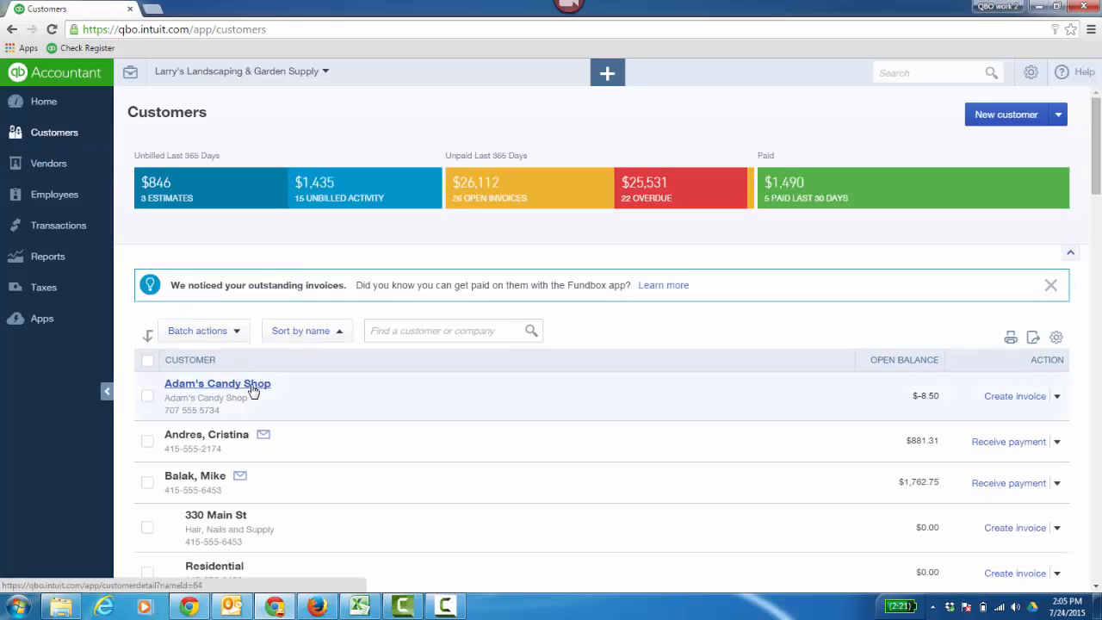
{"action": "left_click", "coordinate": [253, 389]}
{"action": "left_click", "coordinate": [1037, 108]}
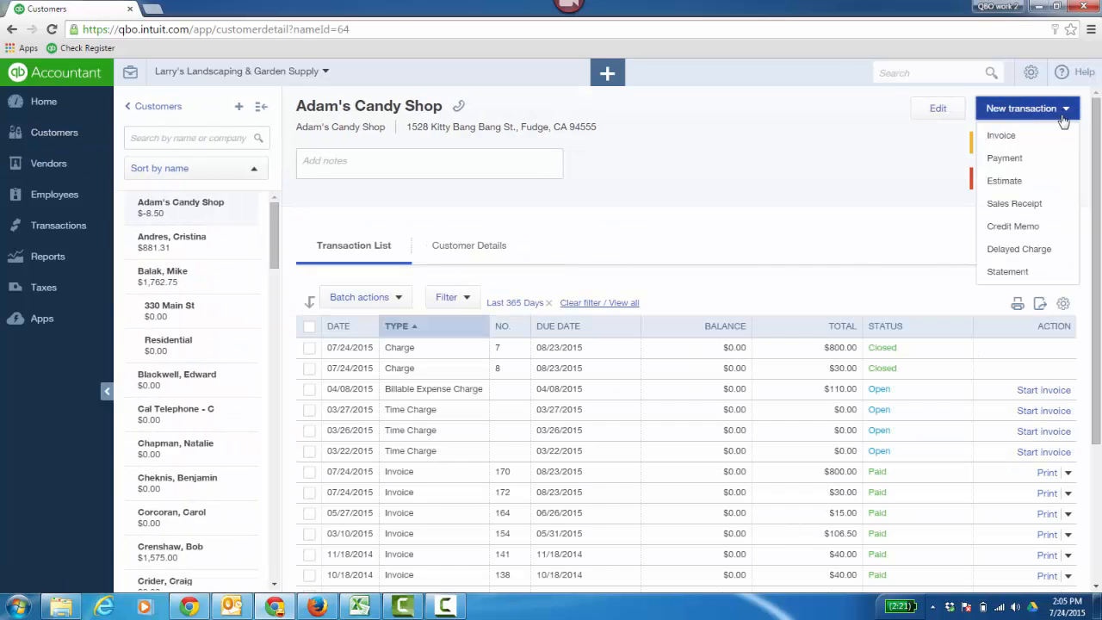
- Start customer statements of the Open Item type, limited to customers with a balance greater than $0.00, and list the matching customers
{"action": "left_click", "coordinate": [607, 72]}
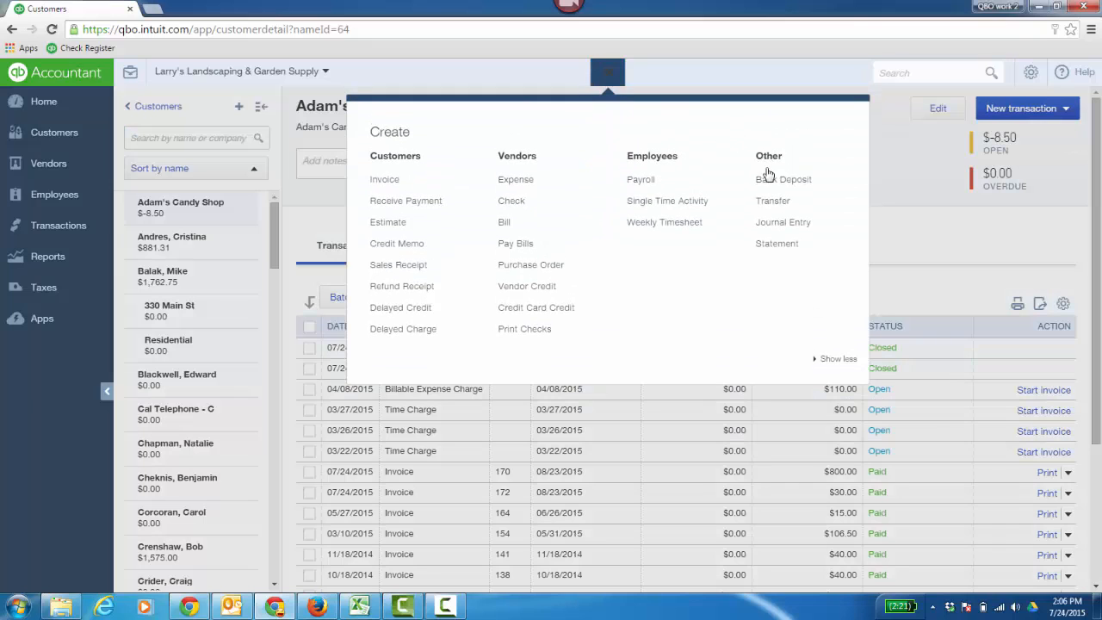
{"action": "left_click", "coordinate": [772, 247]}
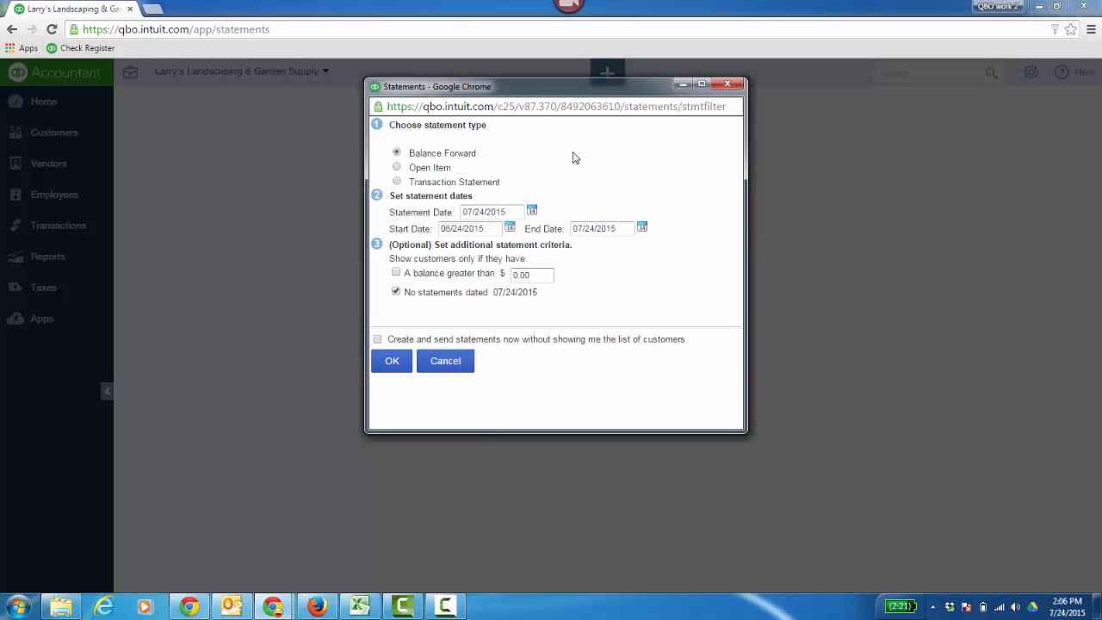
{"action": "left_click", "coordinate": [397, 168]}
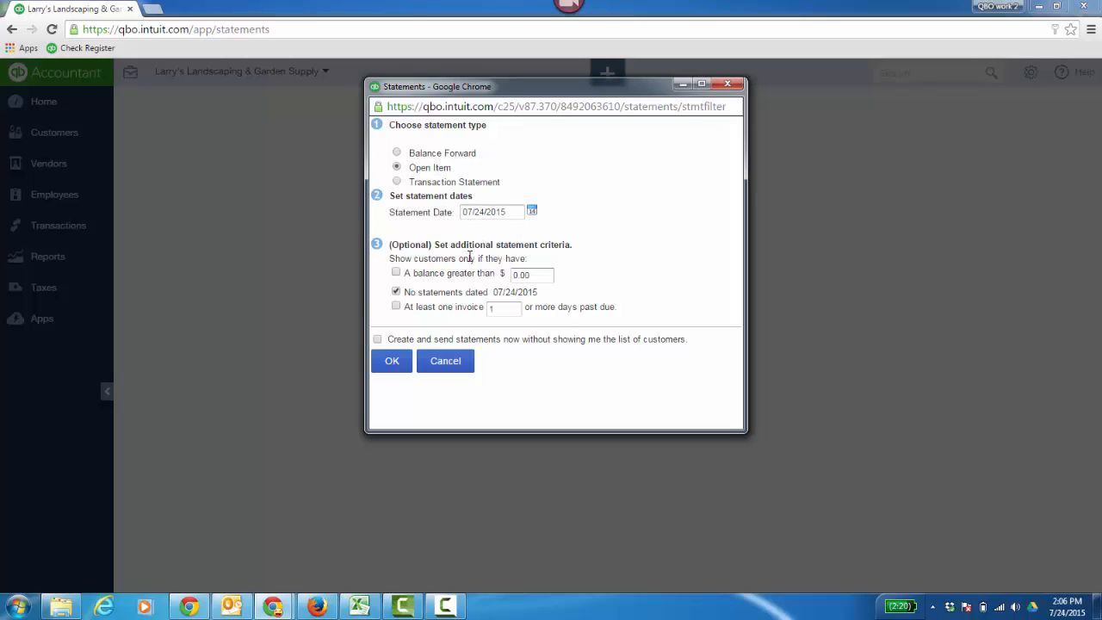
{"action": "left_click", "coordinate": [396, 273]}
{"action": "left_click", "coordinate": [393, 361]}
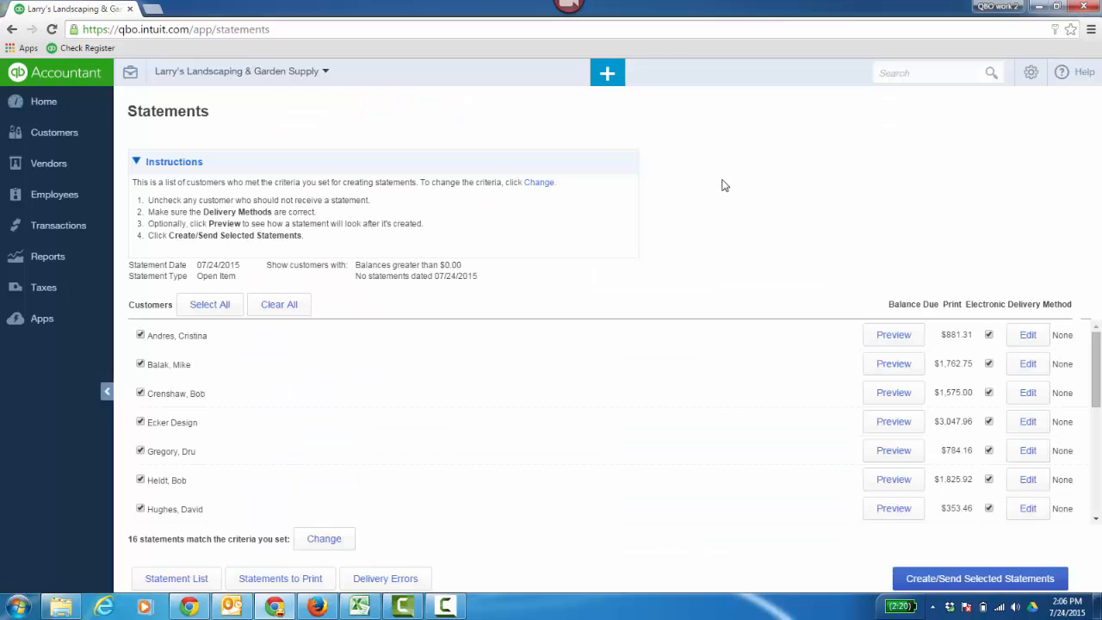